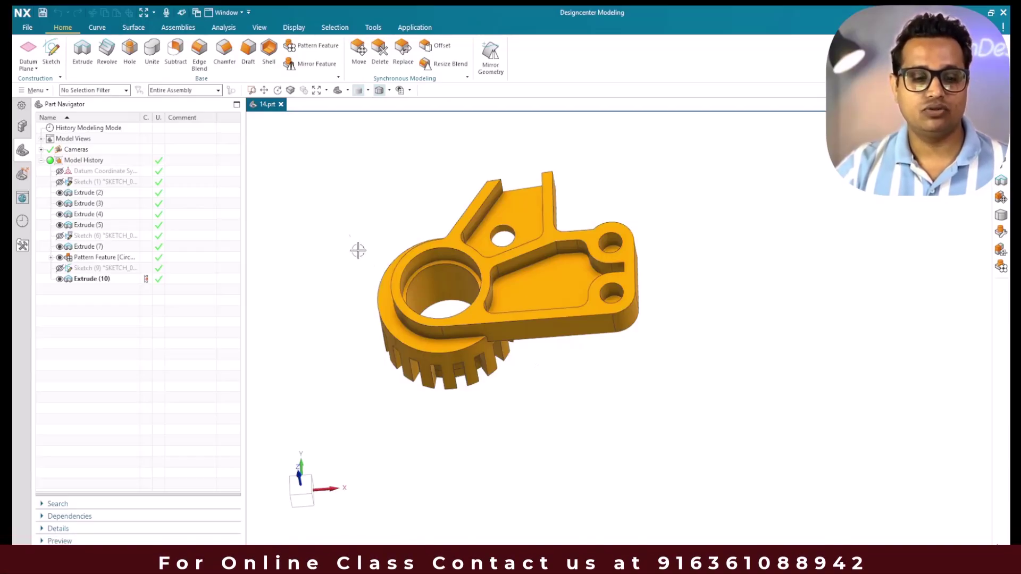
Switch to drafting and create an A1-size sheet from the template, dismissing the title block prompt
{"action": "left_click", "coordinate": [378, 209]}
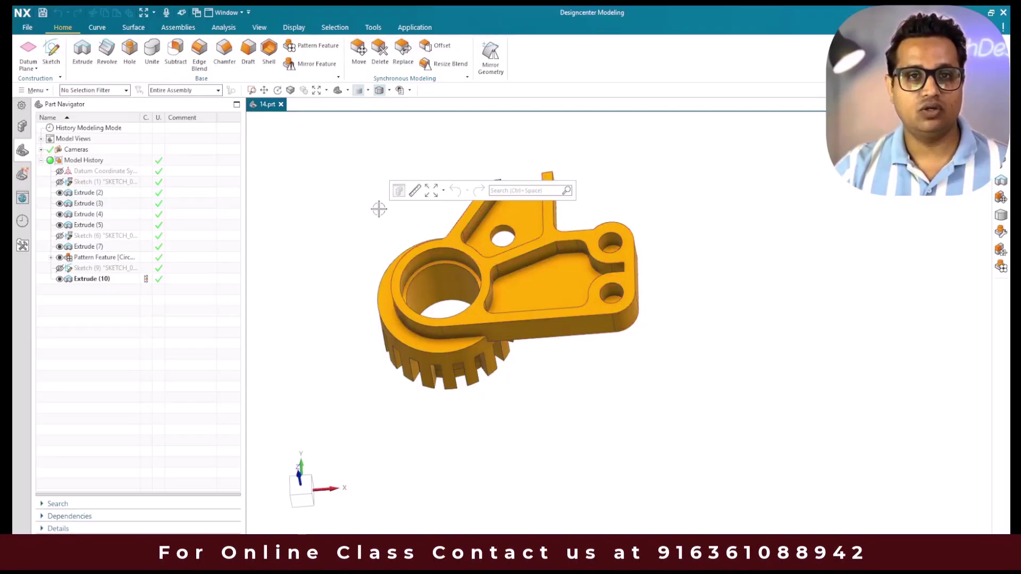
{"action": "left_click", "coordinate": [379, 209]}
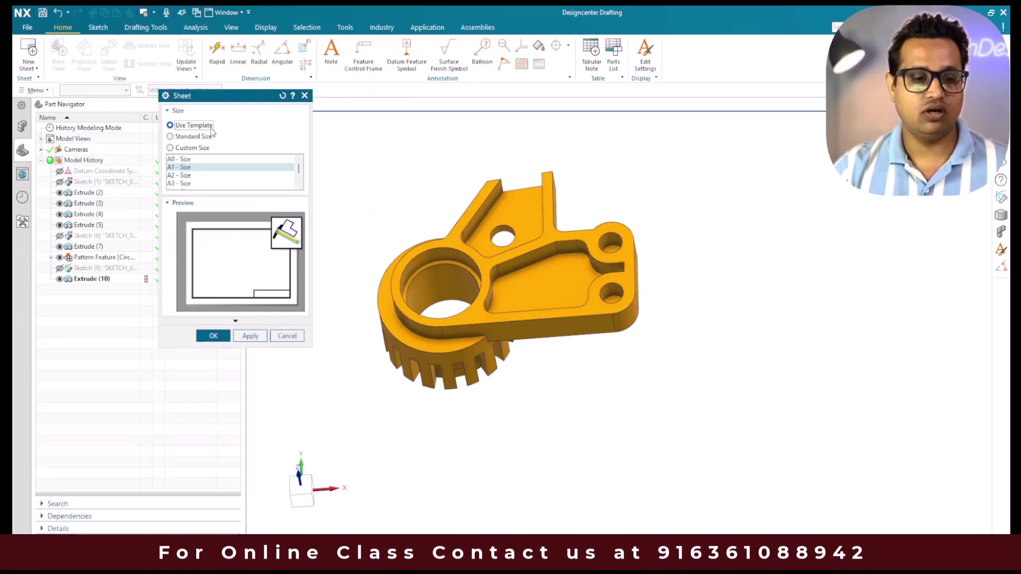
{"action": "left_click", "coordinate": [200, 168]}
{"action": "left_click", "coordinate": [213, 336]}
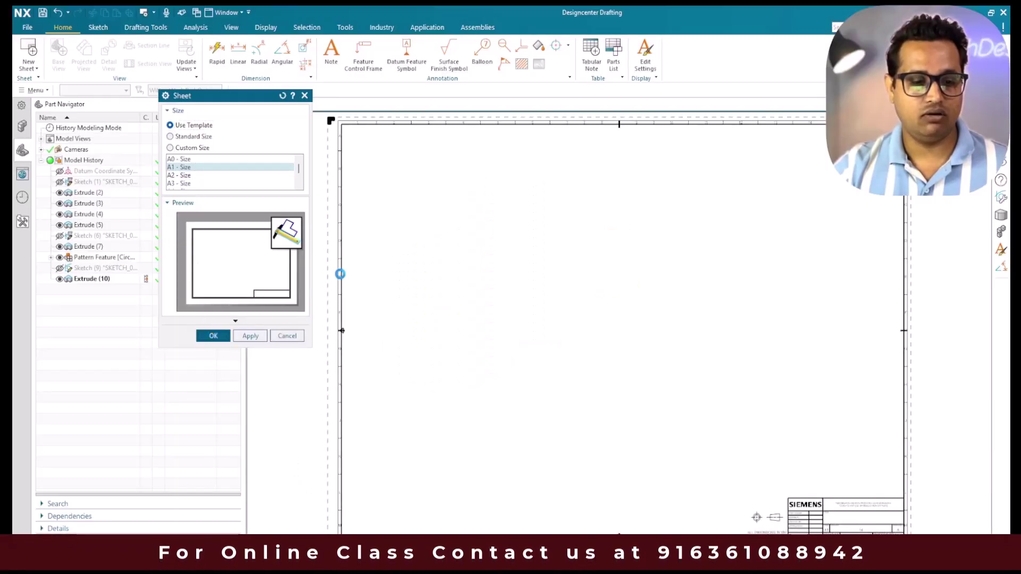
{"action": "left_click", "coordinate": [333, 251]}
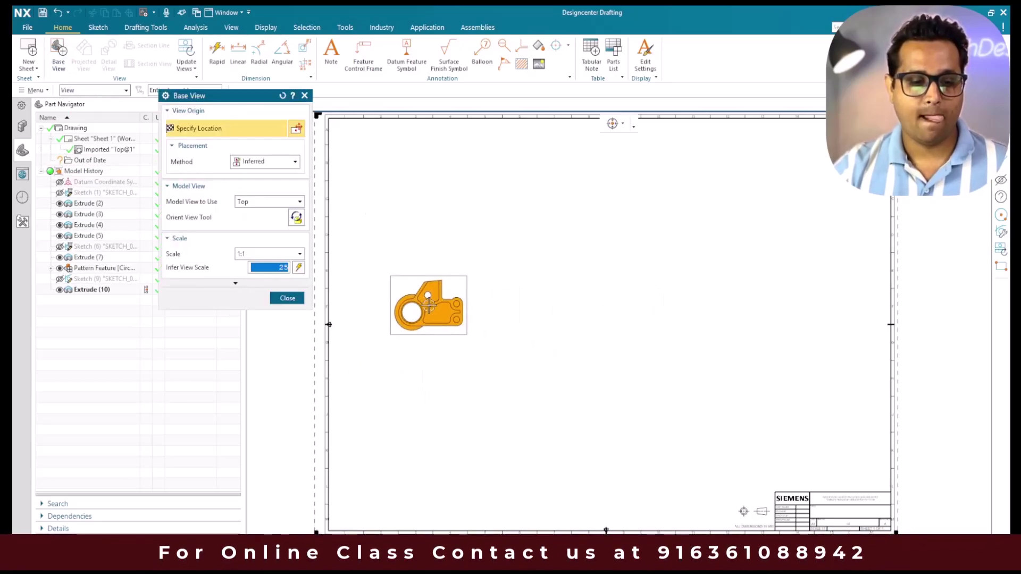
Place the Top base view at 2:1 scale near the sheet centre, skipping projected views
{"action": "left_click", "coordinate": [269, 254]}
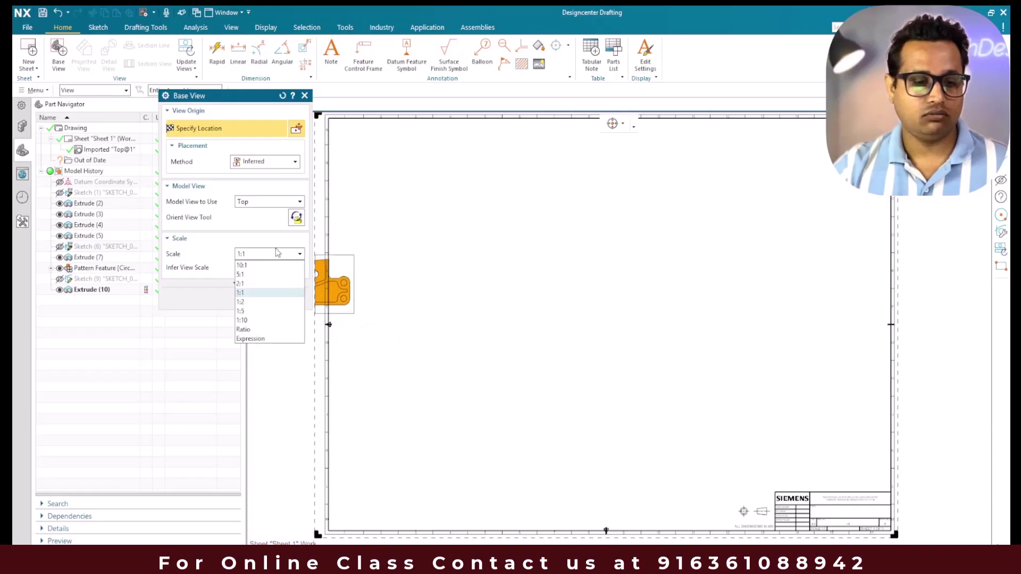
{"action": "left_click", "coordinate": [269, 283]}
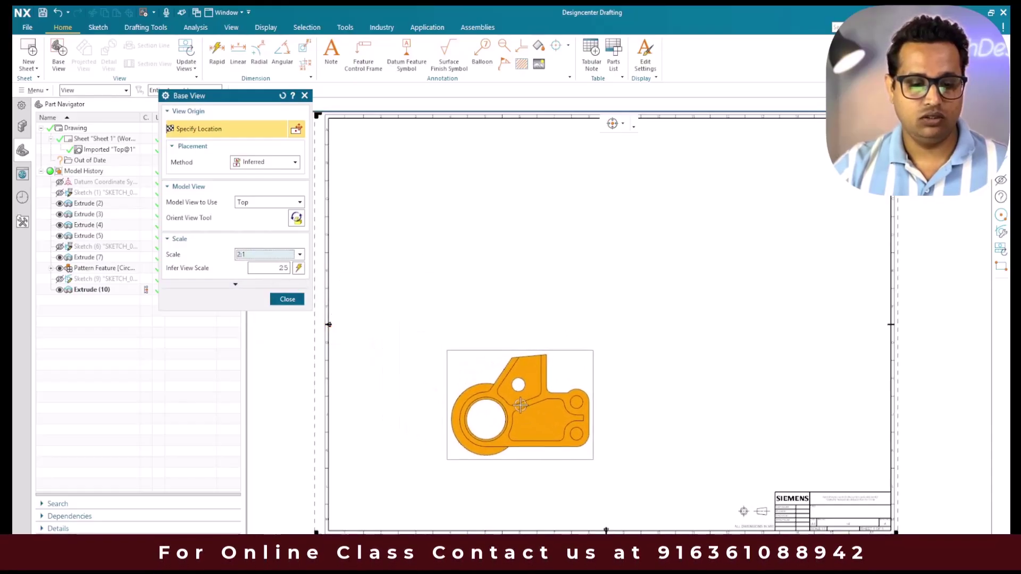
{"action": "left_click", "coordinate": [521, 406]}
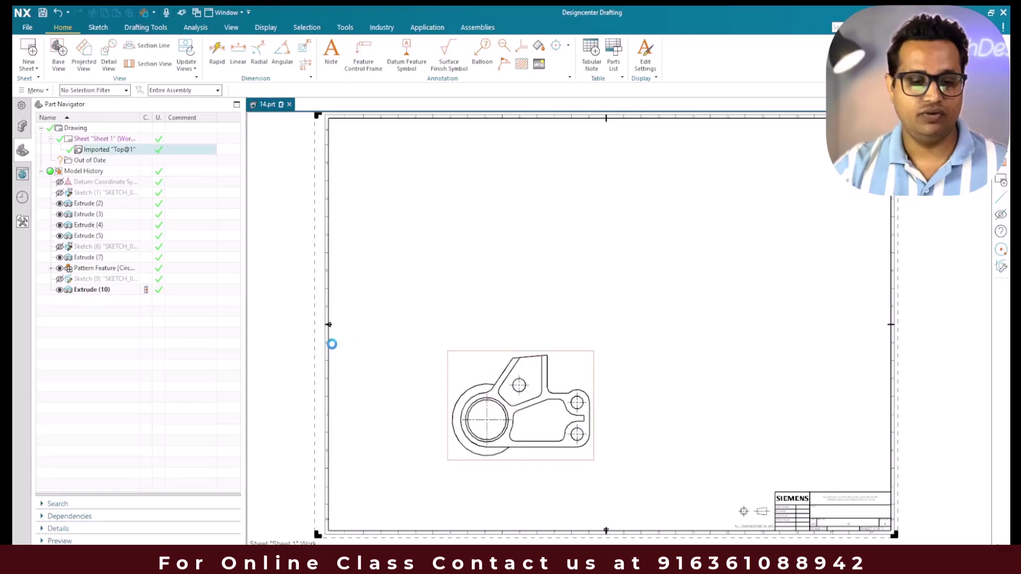
{"action": "left_click", "coordinate": [287, 349]}
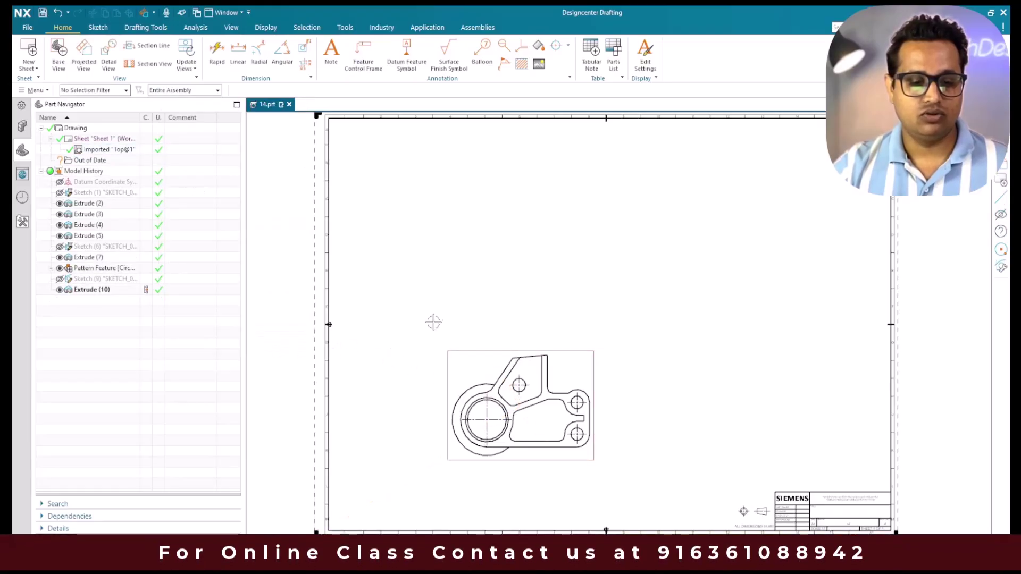
{"action": "scroll", "coordinate": [474, 282], "scroll_direction": "up", "scroll_amount": 2}
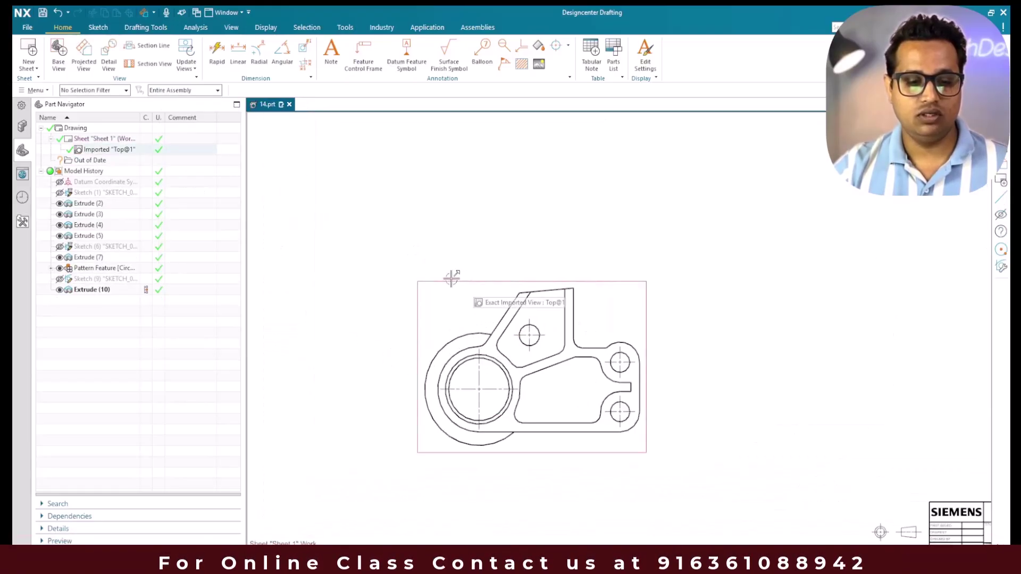
{"action": "scroll", "coordinate": [452, 277], "scroll_direction": "down", "scroll_amount": 1}
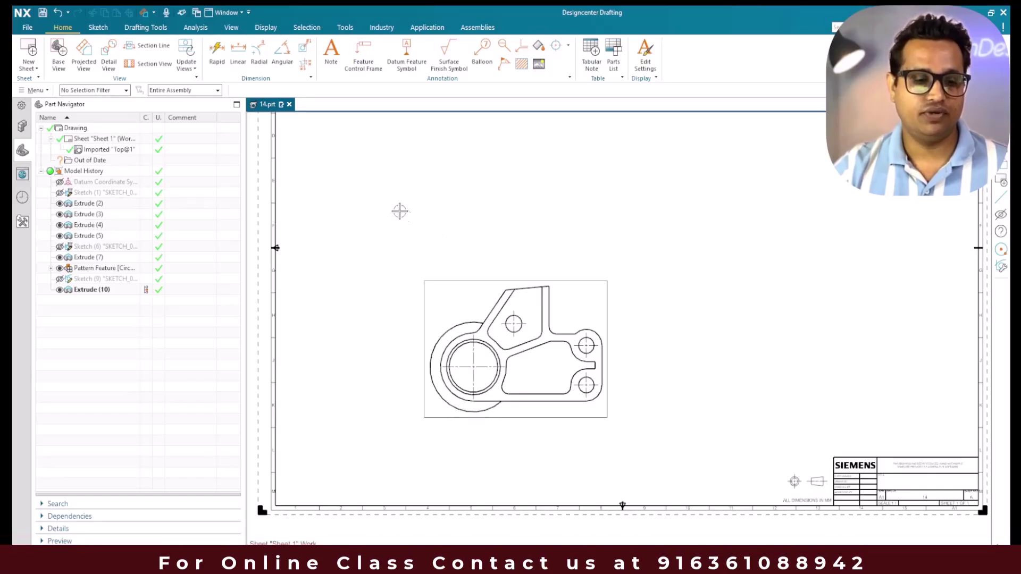
Start a Simple/Stepped section view with cutting line A-A through the large hole's centre
{"action": "left_click", "coordinate": [154, 64]}
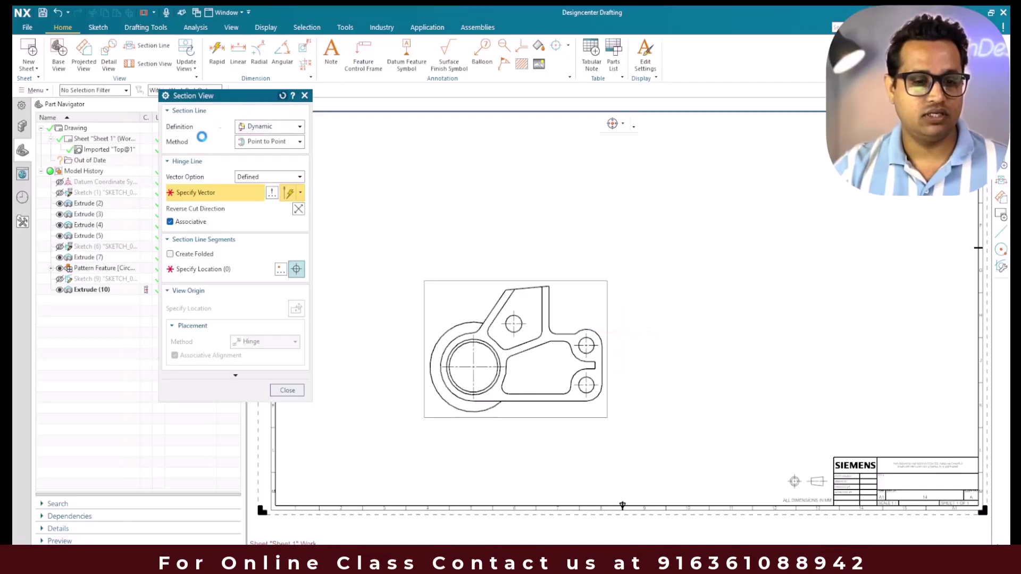
{"action": "left_click", "coordinate": [259, 146]}
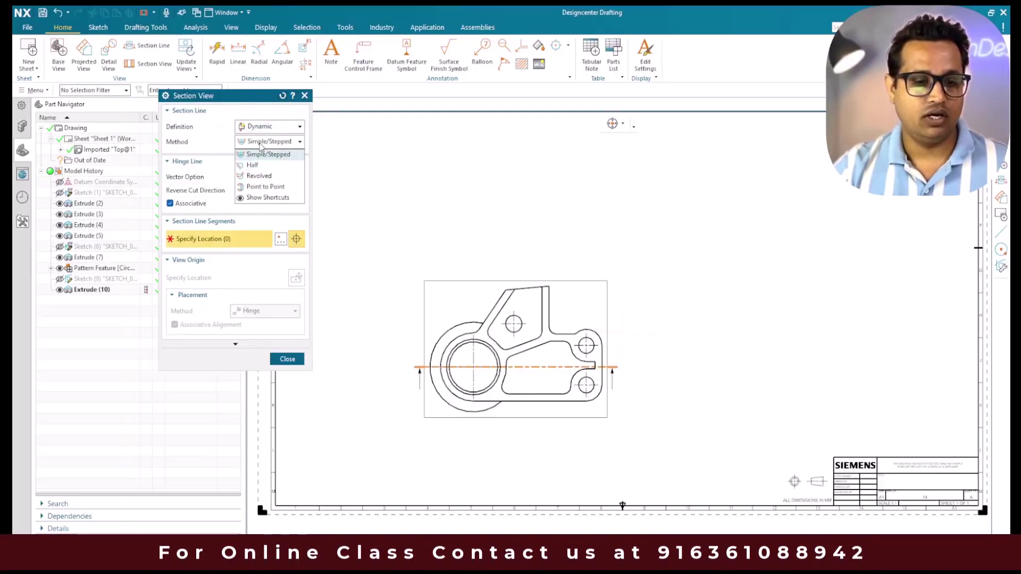
{"action": "left_click", "coordinate": [257, 154]}
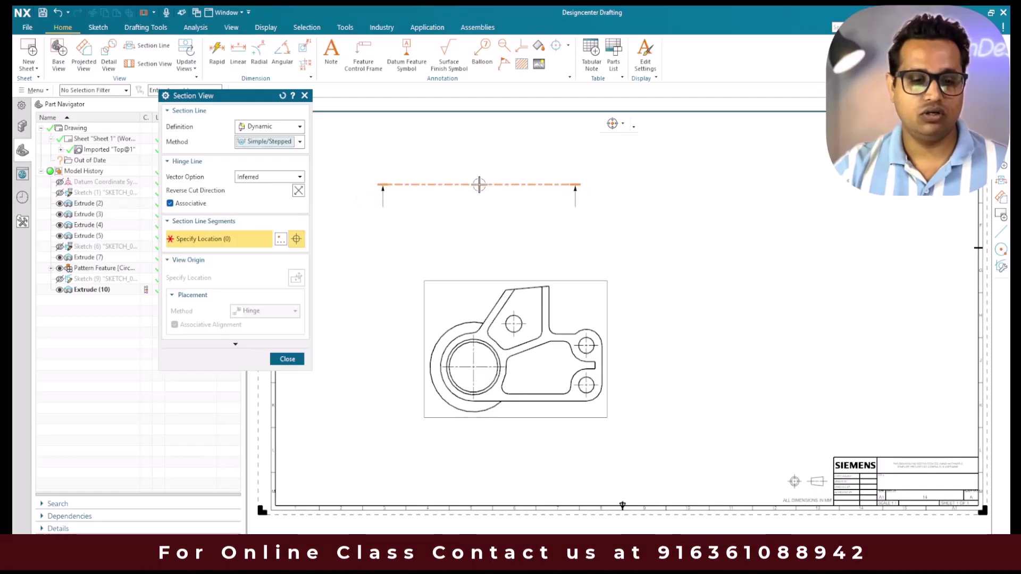
{"action": "scroll", "coordinate": [479, 184], "scroll_direction": "down", "scroll_amount": 2}
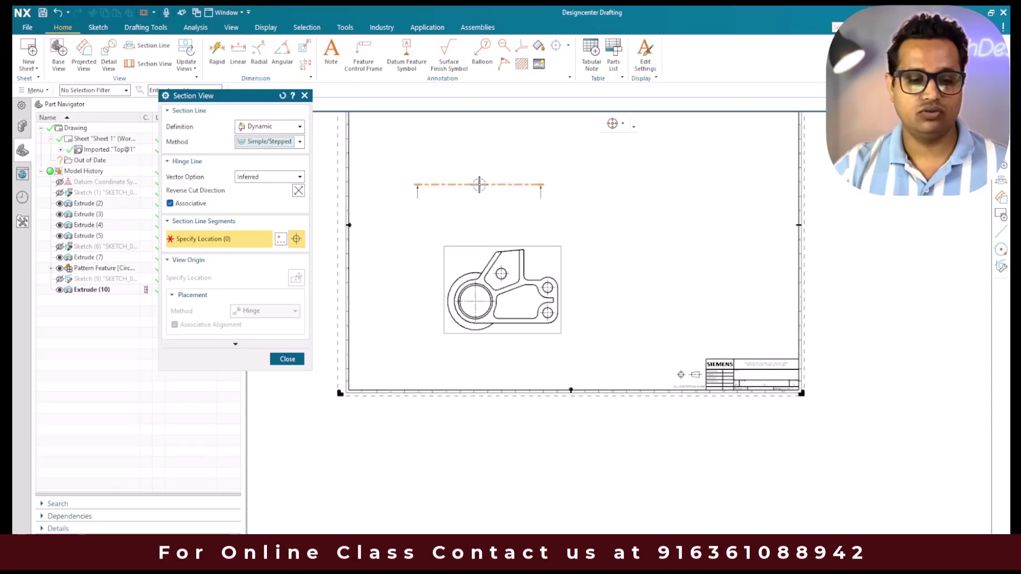
{"action": "scroll", "coordinate": [478, 338], "scroll_direction": "up", "scroll_amount": 2}
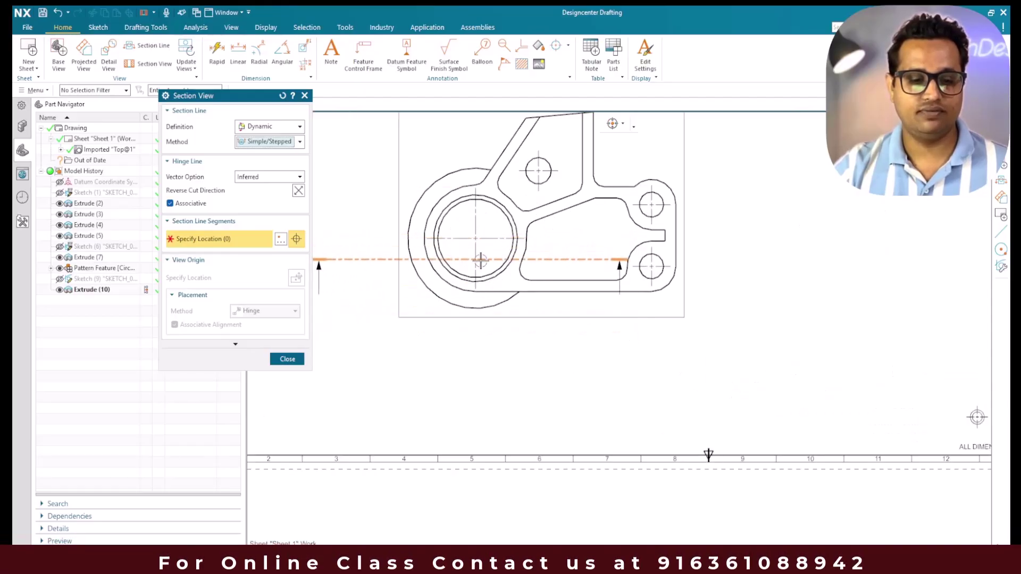
{"action": "left_click", "coordinate": [492, 219]}
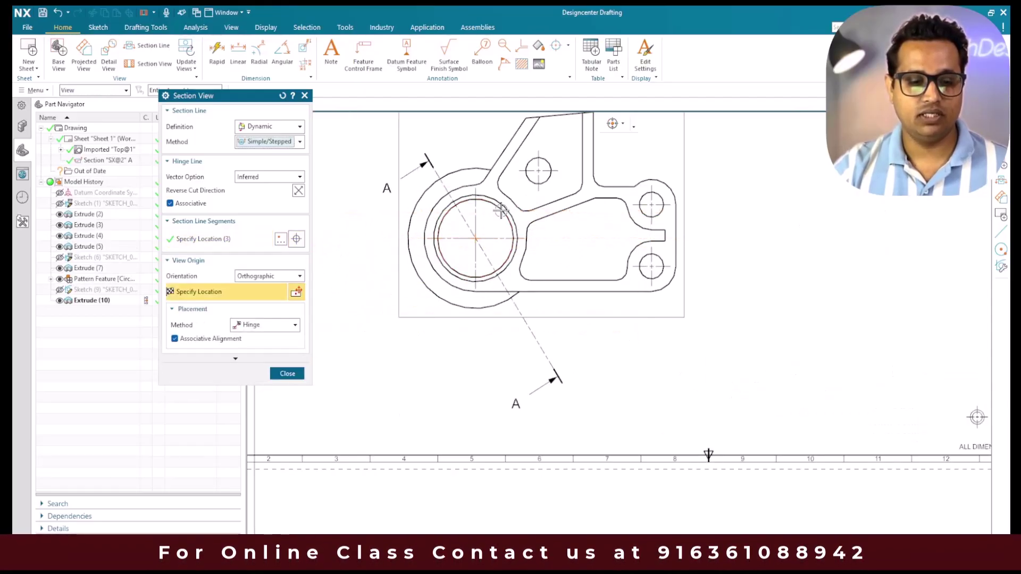
{"action": "scroll", "coordinate": [500, 210], "scroll_direction": "down", "scroll_amount": 3}
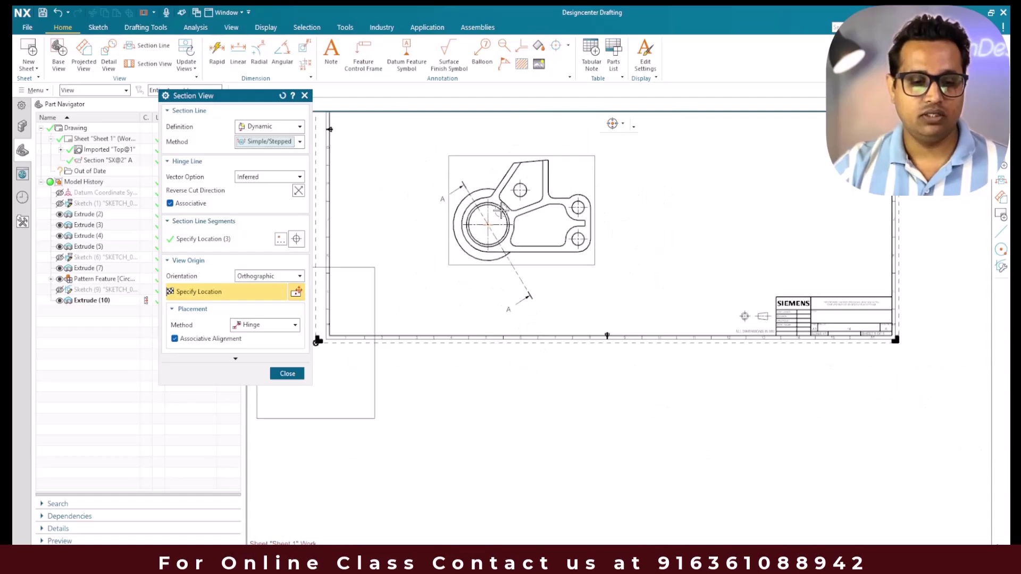
{"action": "scroll", "coordinate": [500, 210], "scroll_direction": "up", "scroll_amount": 1}
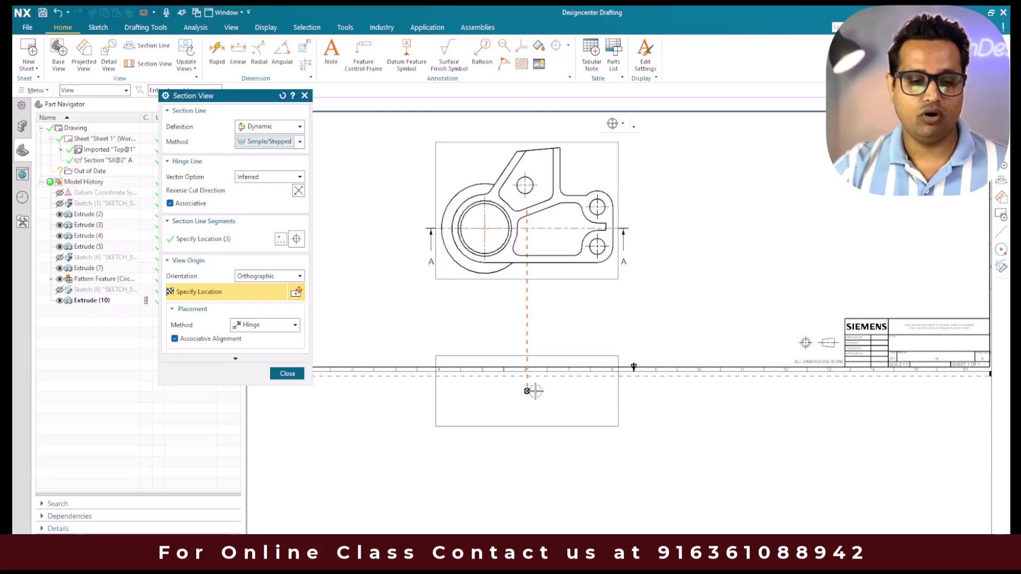
{"action": "scroll", "coordinate": [533, 258], "scroll_direction": "down", "scroll_amount": 3}
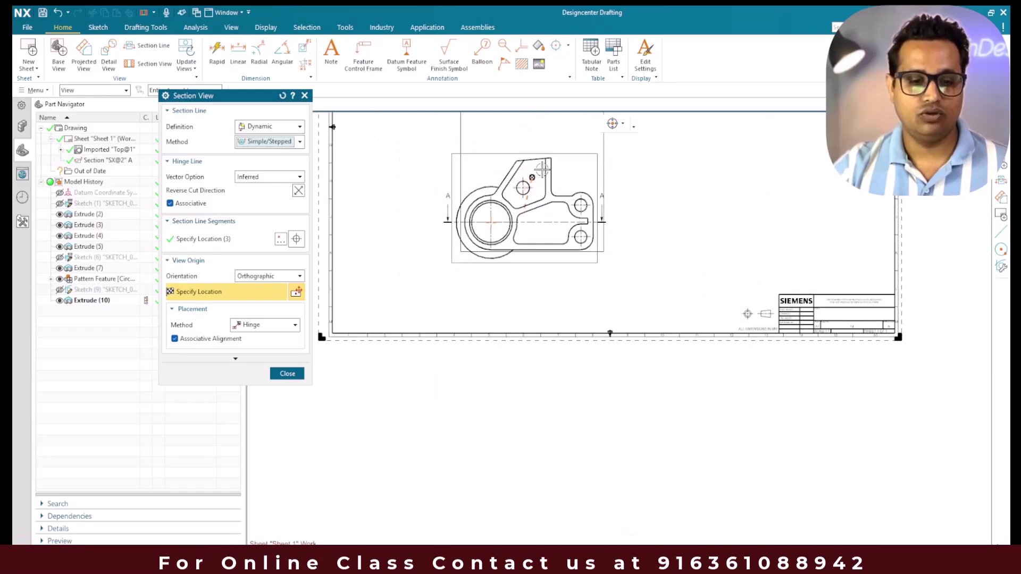
Use Vertical placement and drop section A-A above the top view
{"action": "scroll", "coordinate": [526, 346], "scroll_direction": "down", "scroll_amount": 2}
{"action": "scroll", "coordinate": [535, 215], "scroll_direction": "up", "scroll_amount": 2}
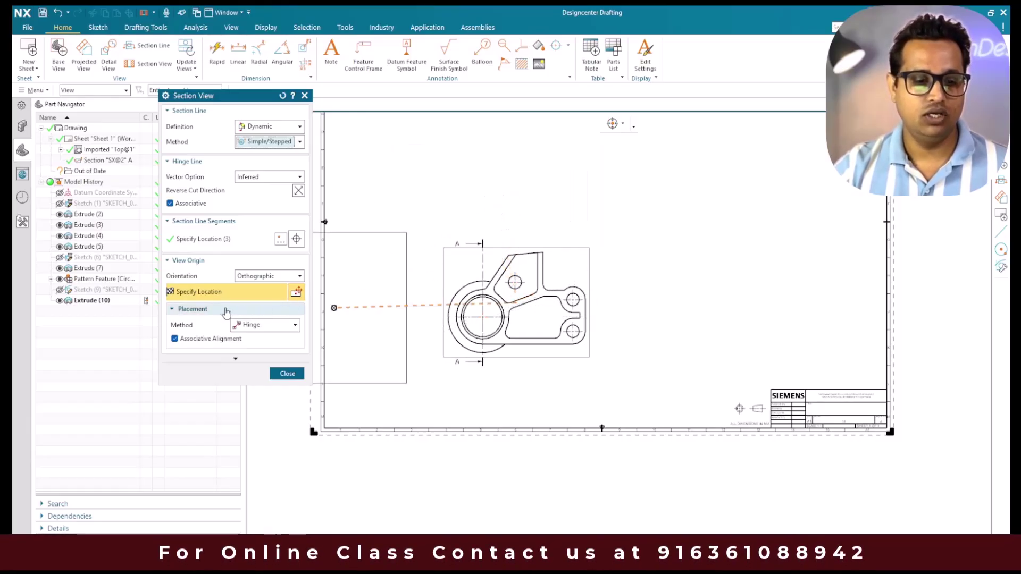
{"action": "left_click", "coordinate": [247, 328]}
{"action": "left_click", "coordinate": [250, 346]}
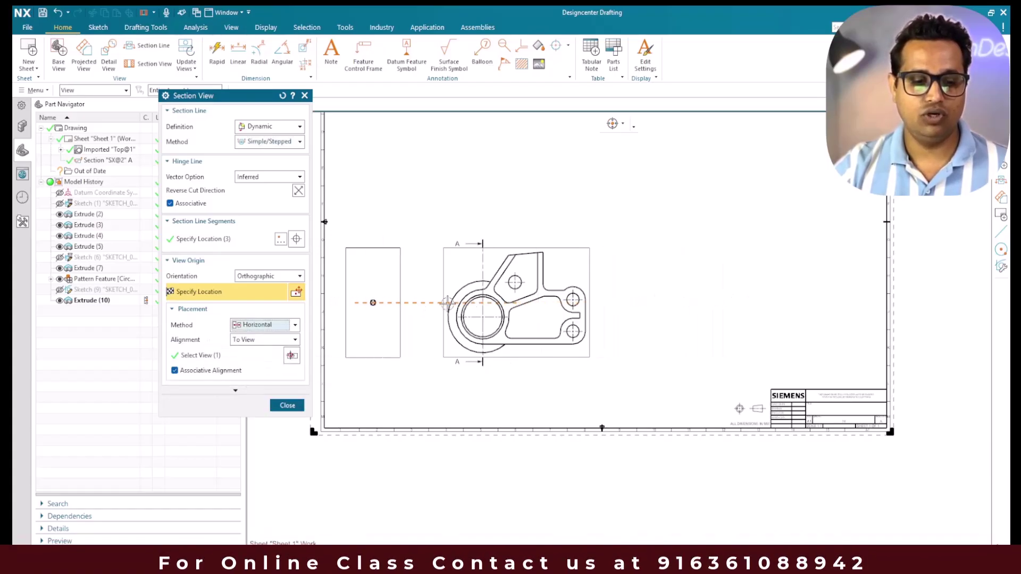
{"action": "left_click", "coordinate": [242, 328]}
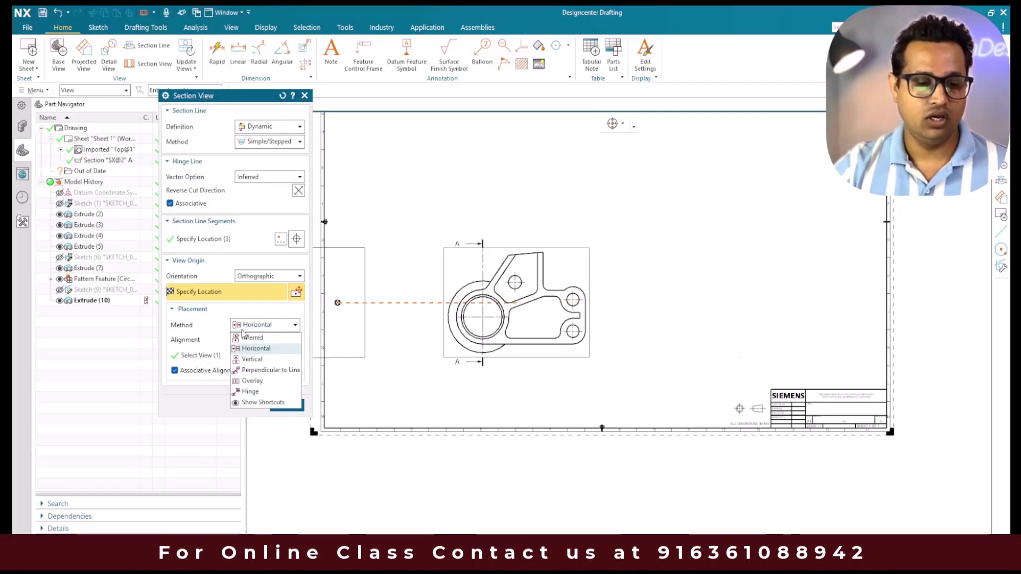
{"action": "left_click", "coordinate": [252, 359]}
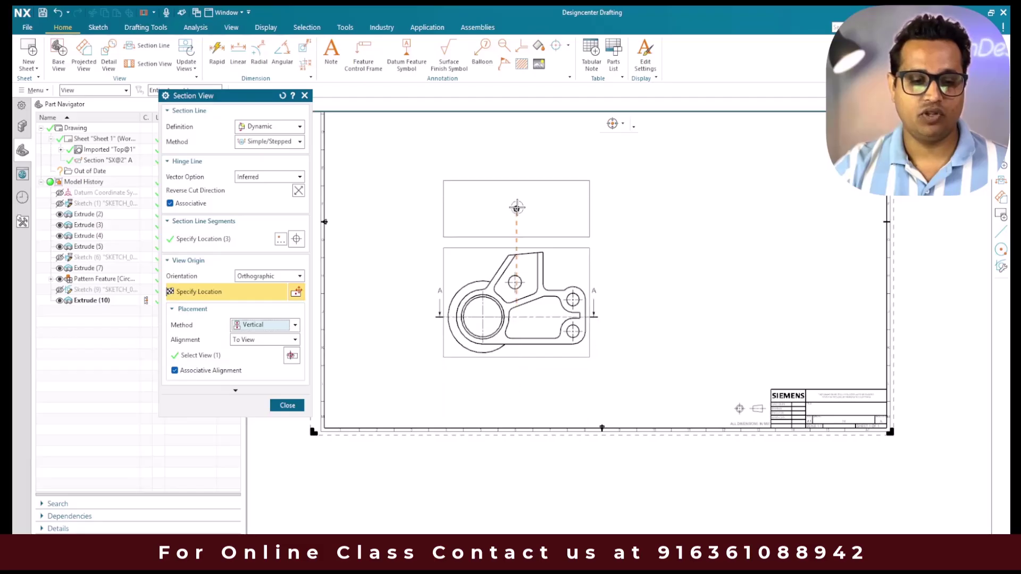
{"action": "left_click", "coordinate": [517, 208]}
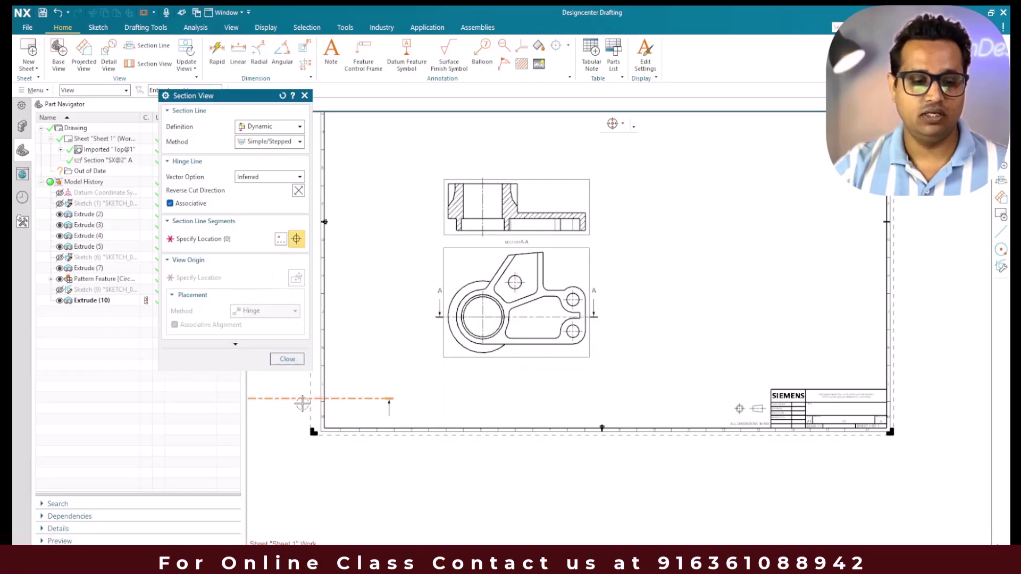
{"action": "middle_click", "coordinate": [302, 403]}
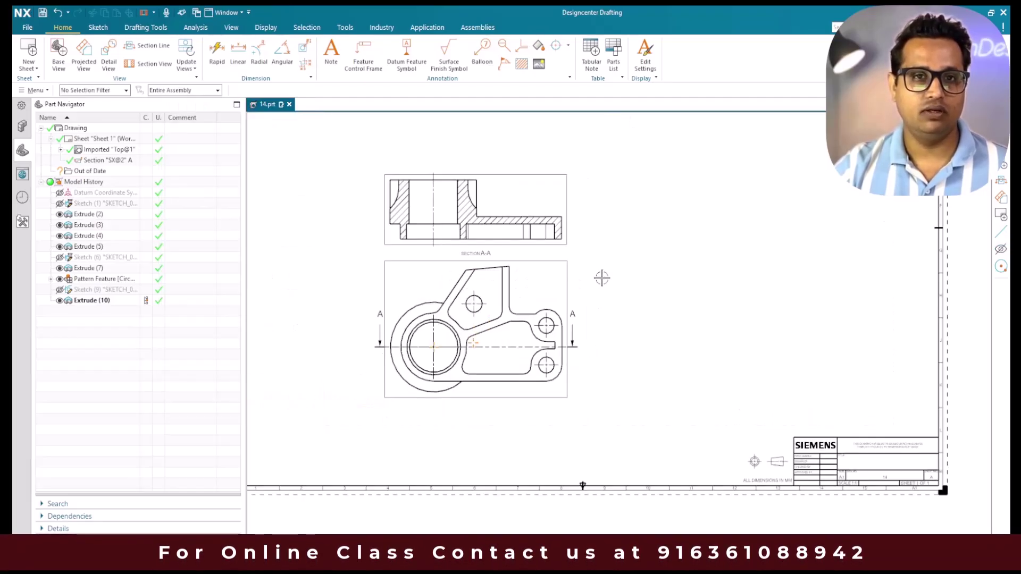
Cut section B-B through the large circle's centre and place it left of the top view
{"action": "middle_click_drag", "start_coordinate": [602, 277], "coordinate": [641, 285]}
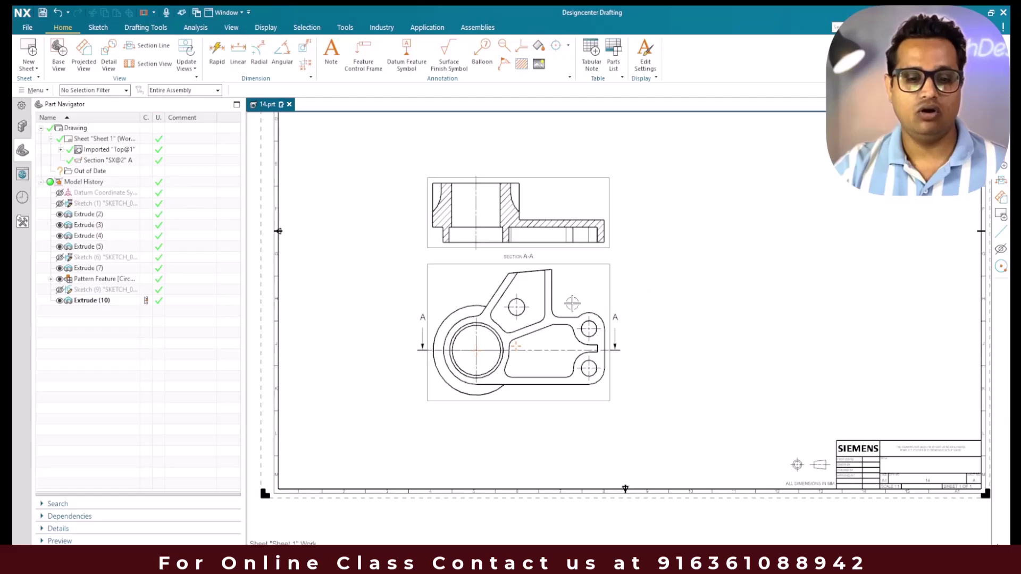
{"action": "left_click", "coordinate": [134, 64]}
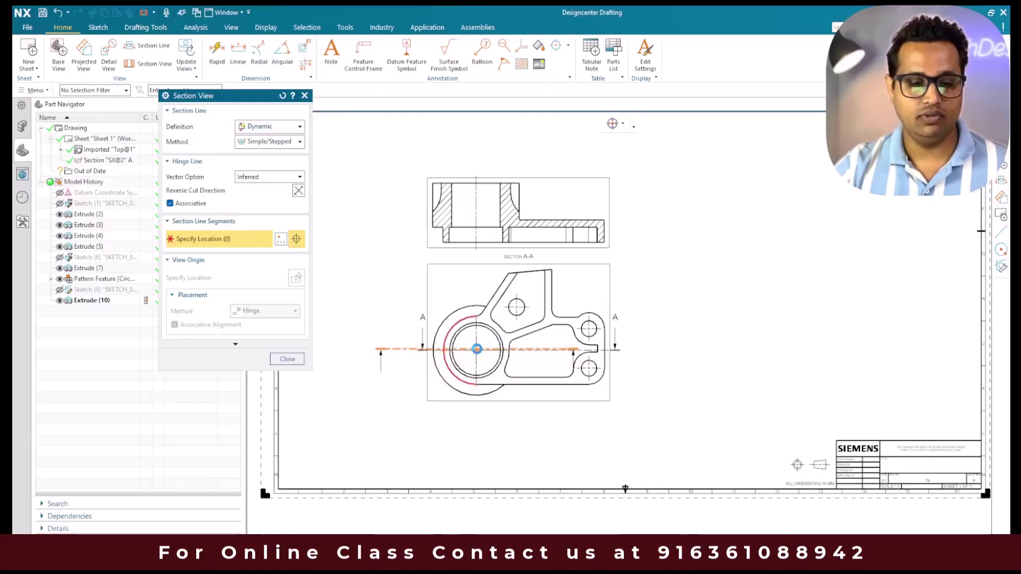
{"action": "left_click", "coordinate": [476, 350]}
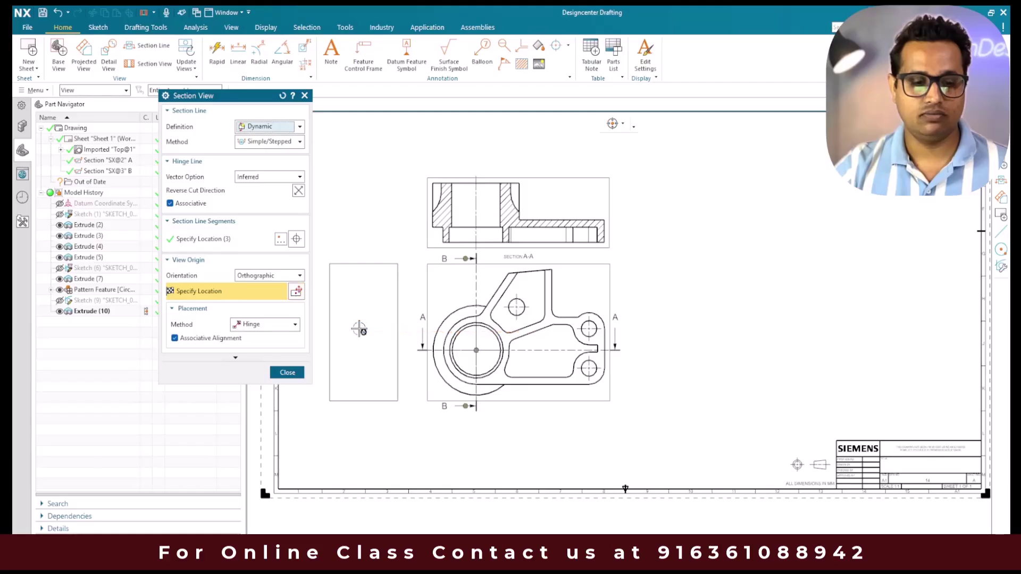
{"action": "left_click", "coordinate": [360, 330]}
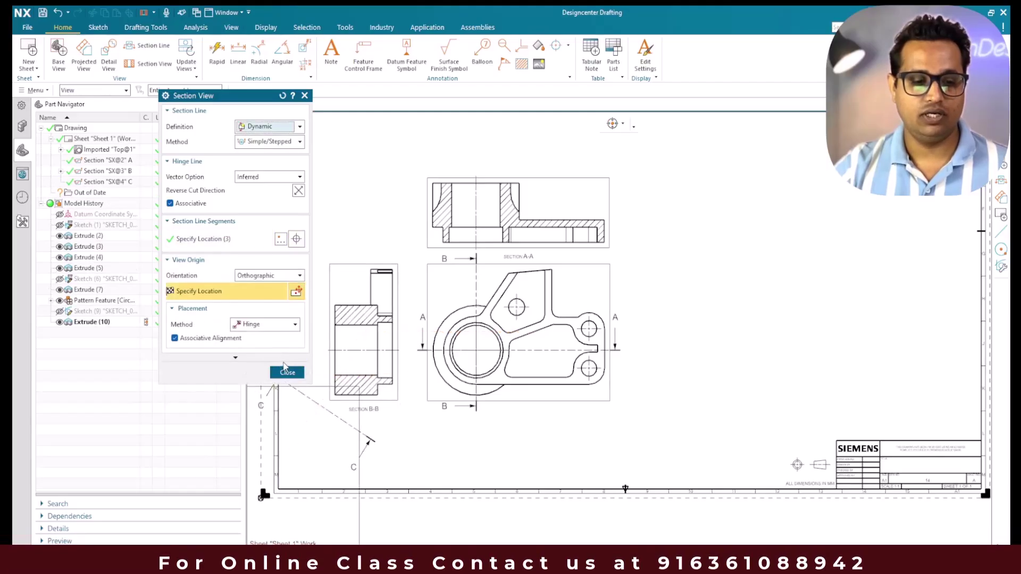
{"action": "left_click", "coordinate": [286, 371]}
{"action": "middle_click_drag", "start_coordinate": [279, 230], "coordinate": [305, 206], "text": "shift"}
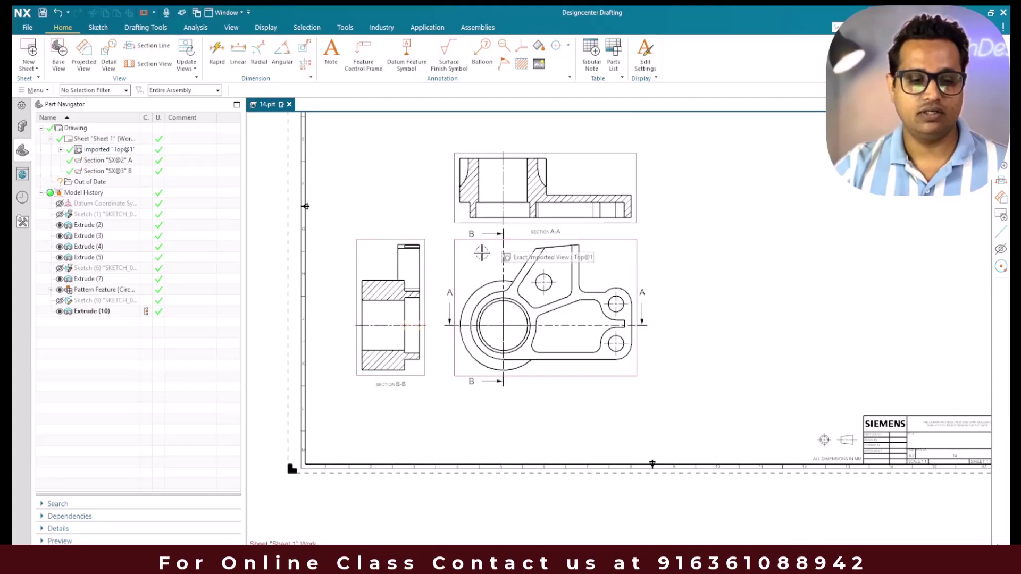
Reverse section line B's cut direction and update section view B-B
{"action": "scroll", "coordinate": [485, 253], "scroll_direction": "up", "scroll_amount": 2}
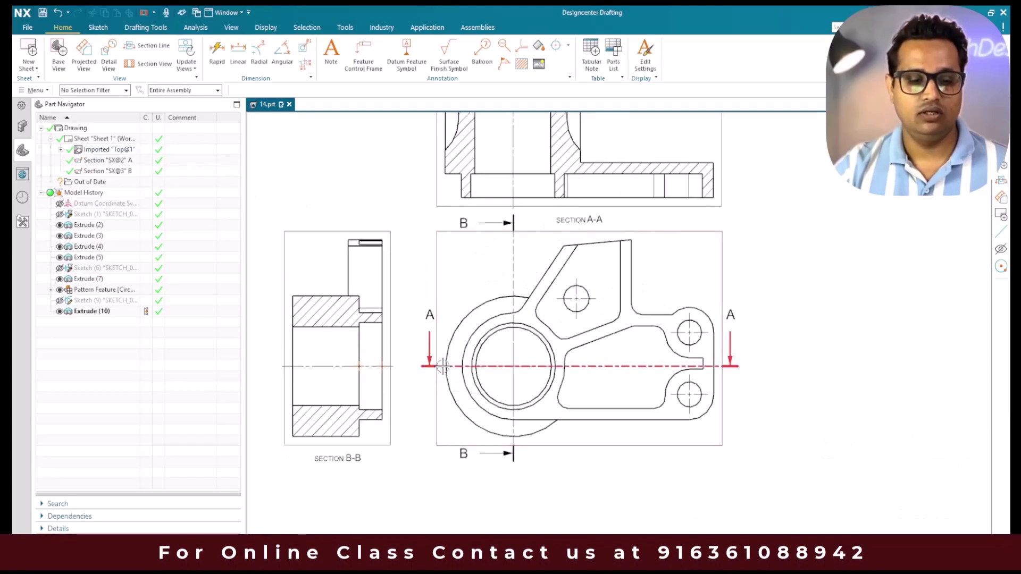
{"action": "double_click", "coordinate": [514, 247]}
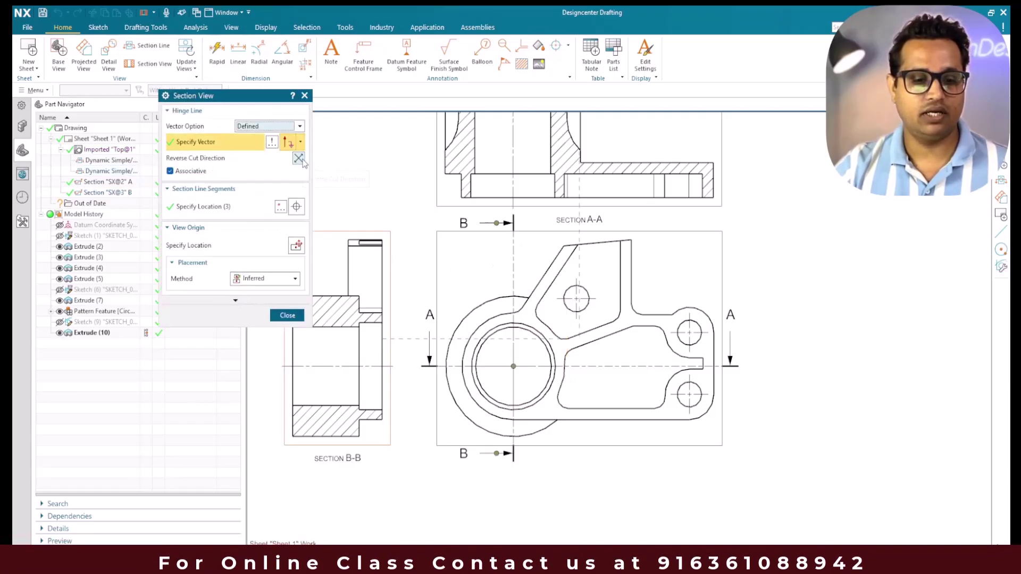
{"action": "left_click", "coordinate": [301, 159]}
{"action": "left_click", "coordinate": [287, 315]}
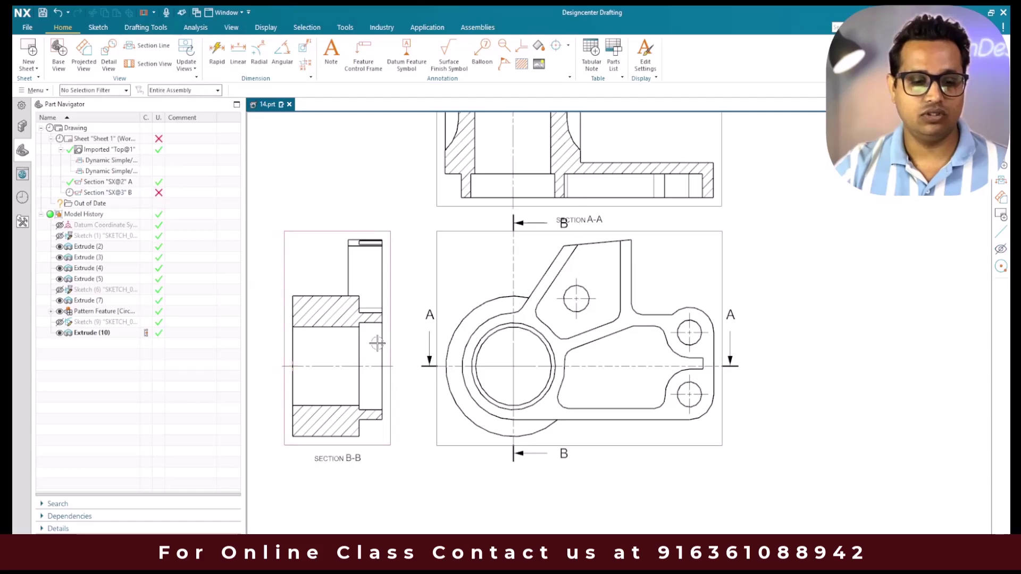
{"action": "right_click", "coordinate": [392, 285]}
{"action": "left_click", "coordinate": [431, 277]}
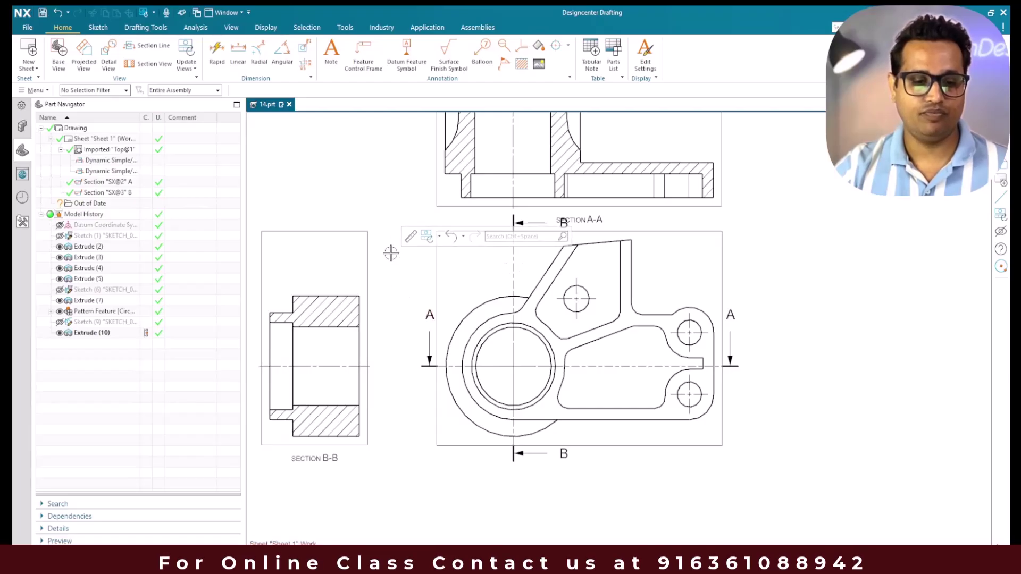
Delete section view B-B together with its cutting line
{"action": "scroll", "coordinate": [395, 220], "scroll_direction": "down", "scroll_amount": 3}
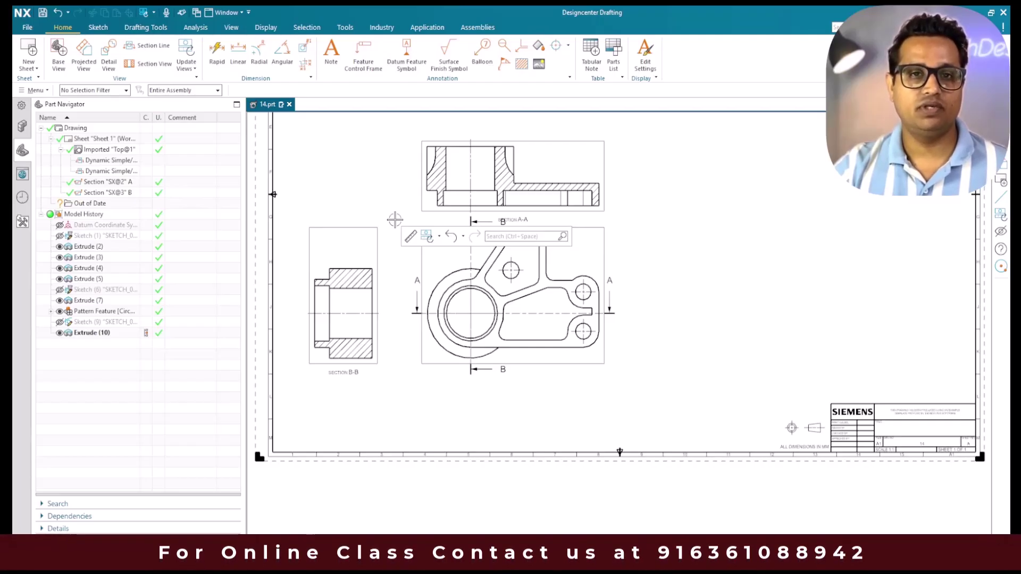
{"action": "left_click", "coordinate": [377, 255]}
{"action": "key", "text": "Delete"}
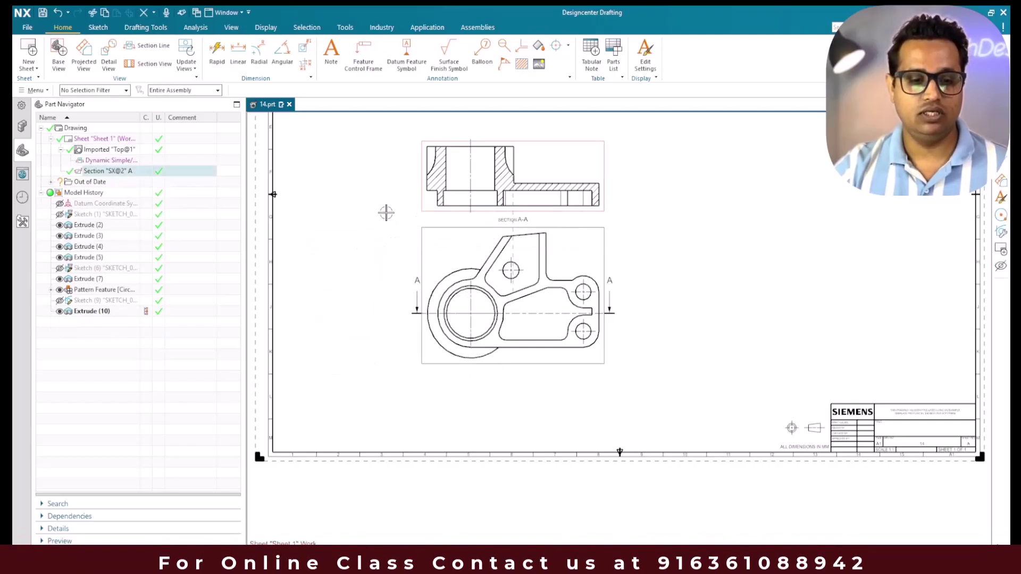
Delete section A-A, then start Simple/Stepped section C through the large circle's centre
{"action": "key", "text": "Delete"}
{"action": "key", "text": "ctrl+f"}
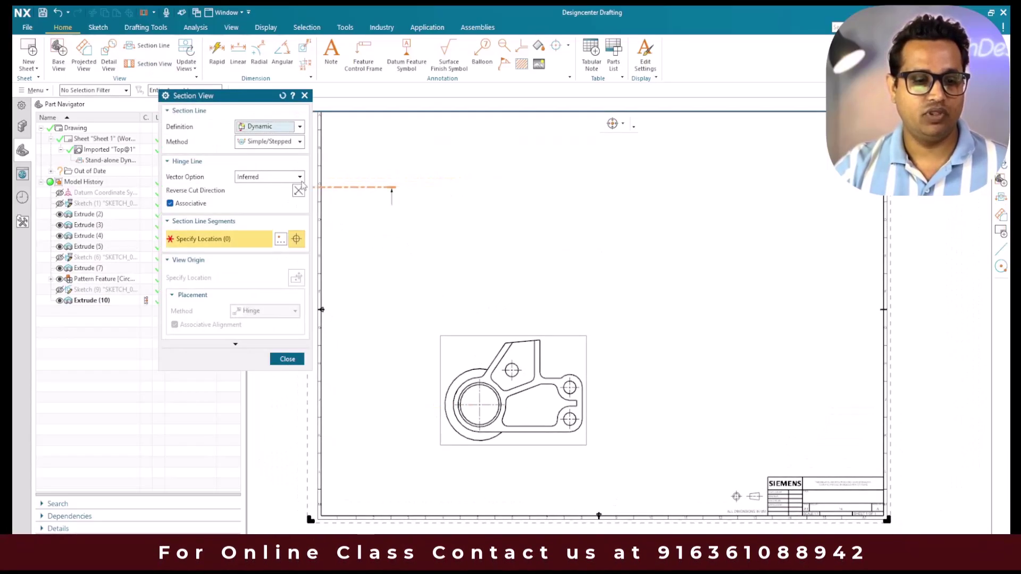
{"action": "left_click", "coordinate": [284, 142]}
{"action": "left_click", "coordinate": [274, 155]}
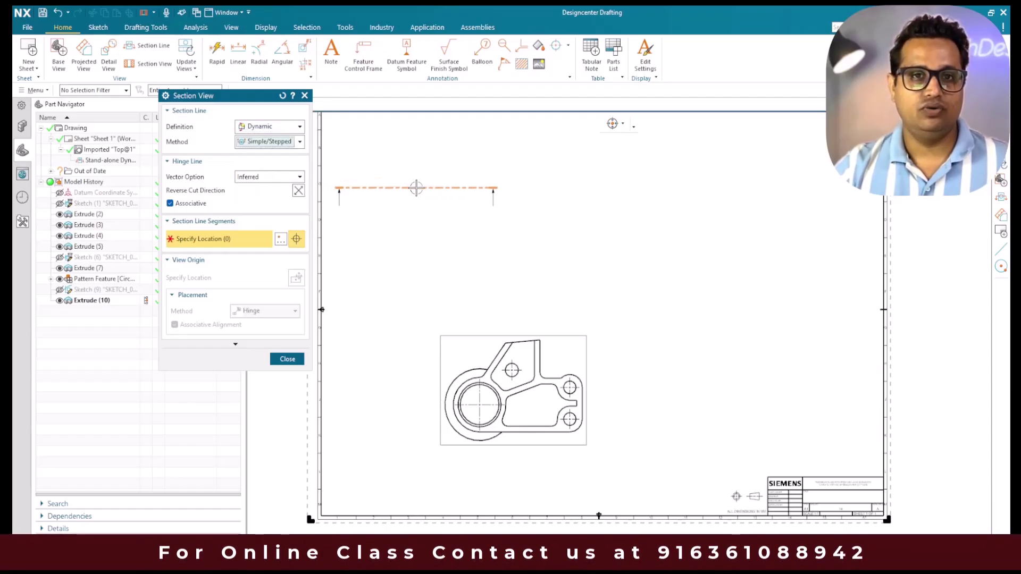
{"action": "scroll", "coordinate": [417, 188], "scroll_direction": "down", "scroll_amount": 2}
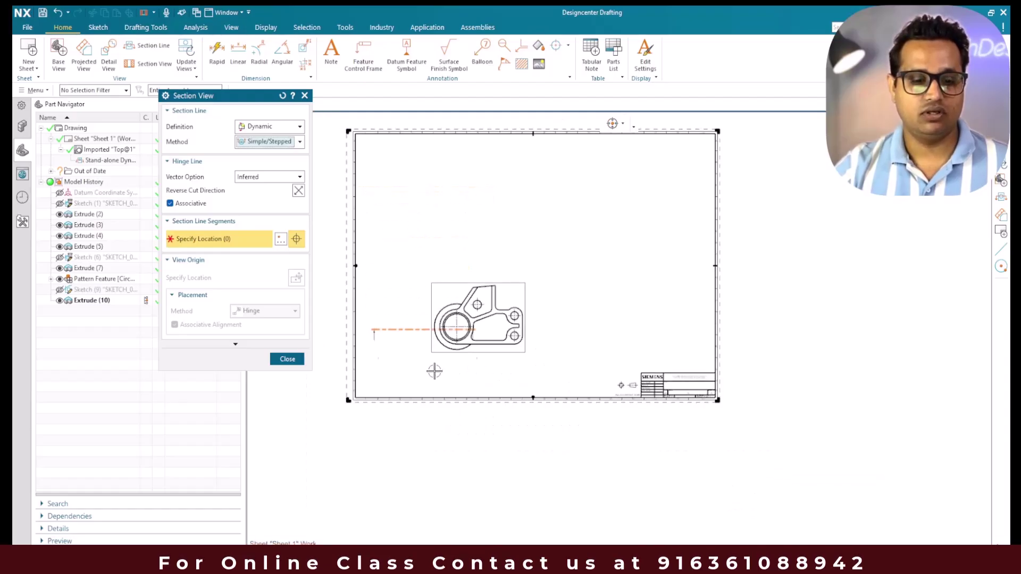
{"action": "scroll", "coordinate": [435, 371], "scroll_direction": "up", "scroll_amount": 3}
{"action": "scroll", "coordinate": [502, 237], "scroll_direction": "up", "scroll_amount": 3}
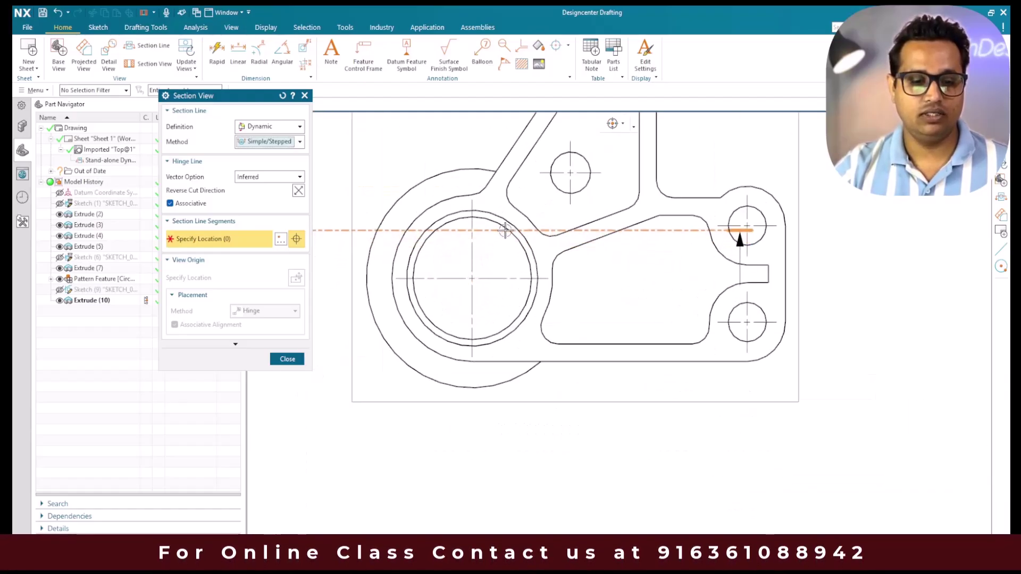
{"action": "left_click", "coordinate": [504, 229]}
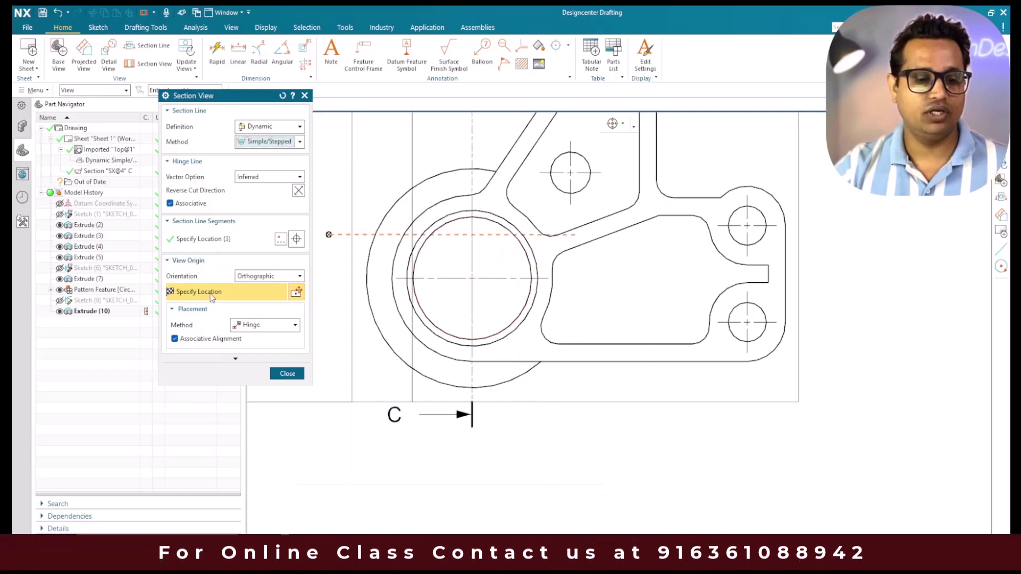
{"action": "scroll", "coordinate": [524, 320], "scroll_direction": "down", "scroll_amount": 5}
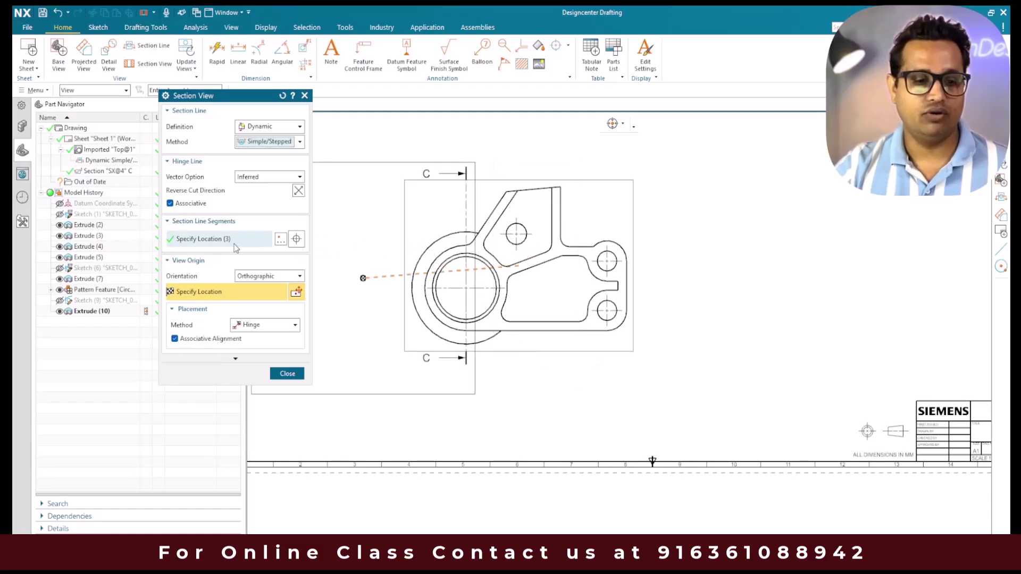
Add steps to section line C at the two small circle centres
{"action": "left_click", "coordinate": [200, 240]}
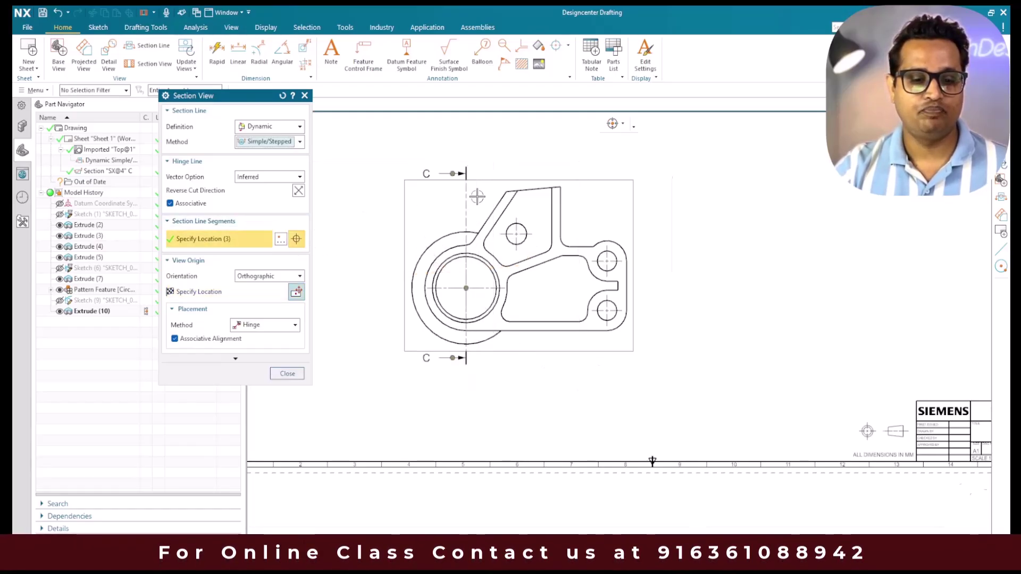
{"action": "scroll", "coordinate": [477, 196], "scroll_direction": "up", "scroll_amount": 3}
{"action": "left_click", "coordinate": [544, 253]}
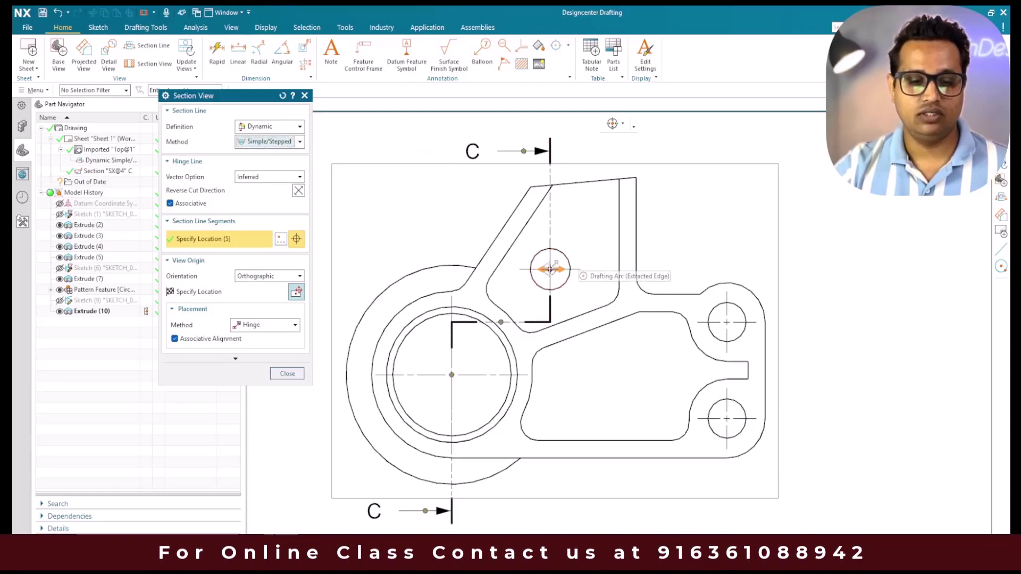
{"action": "left_click", "coordinate": [726, 321]}
{"action": "scroll", "coordinate": [500, 302], "scroll_direction": "down", "scroll_amount": 3}
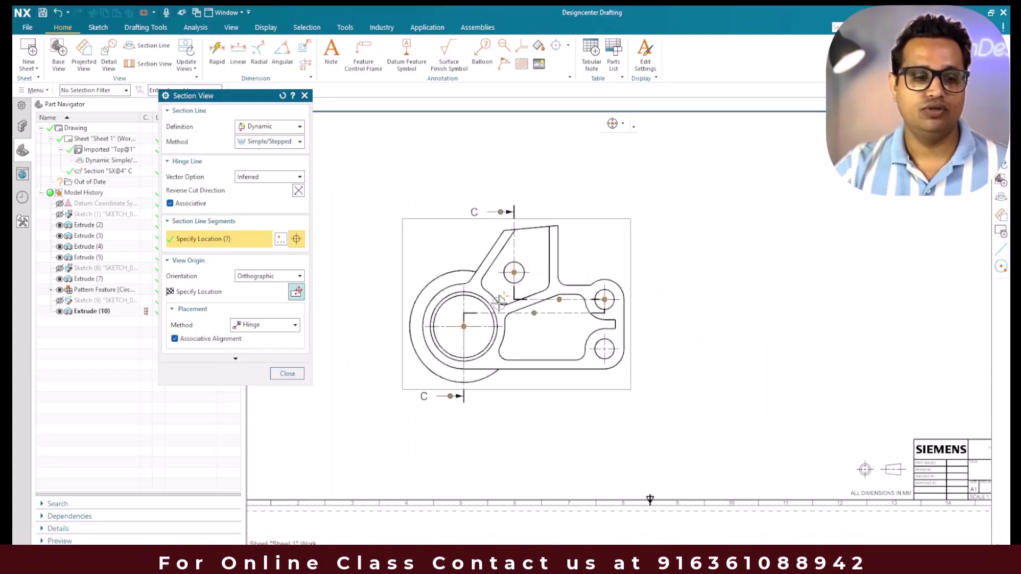
Place section view C-C above the top view
{"action": "left_click", "coordinate": [224, 291]}
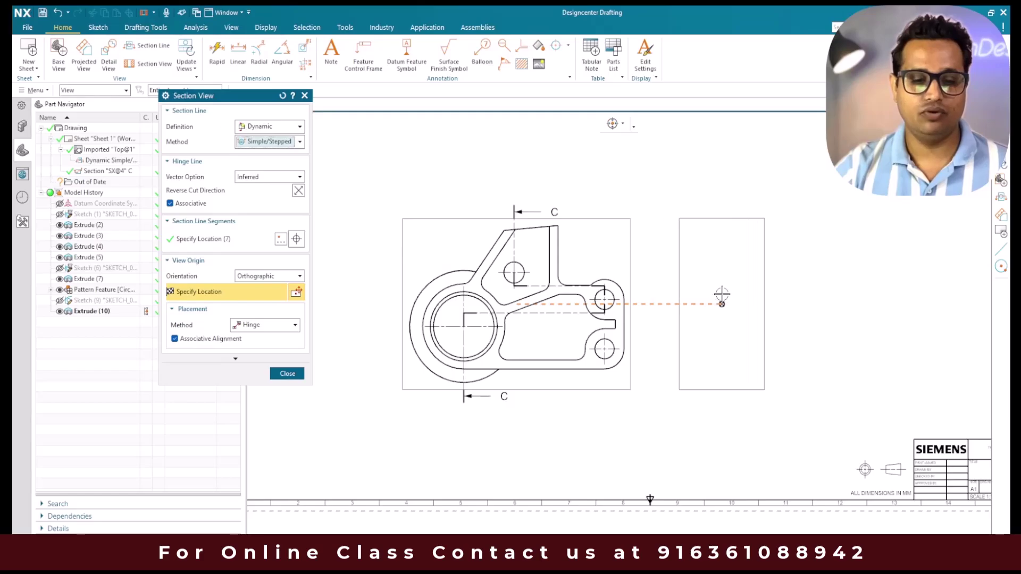
{"action": "scroll", "coordinate": [694, 294], "scroll_direction": "up", "scroll_amount": 1}
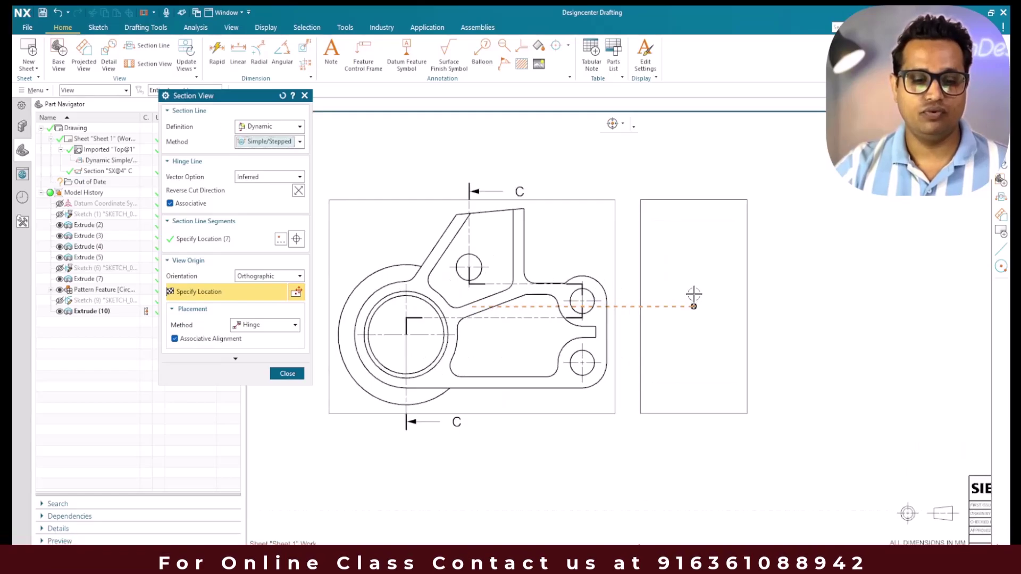
{"action": "scroll", "coordinate": [694, 294], "scroll_direction": "down", "scroll_amount": 2}
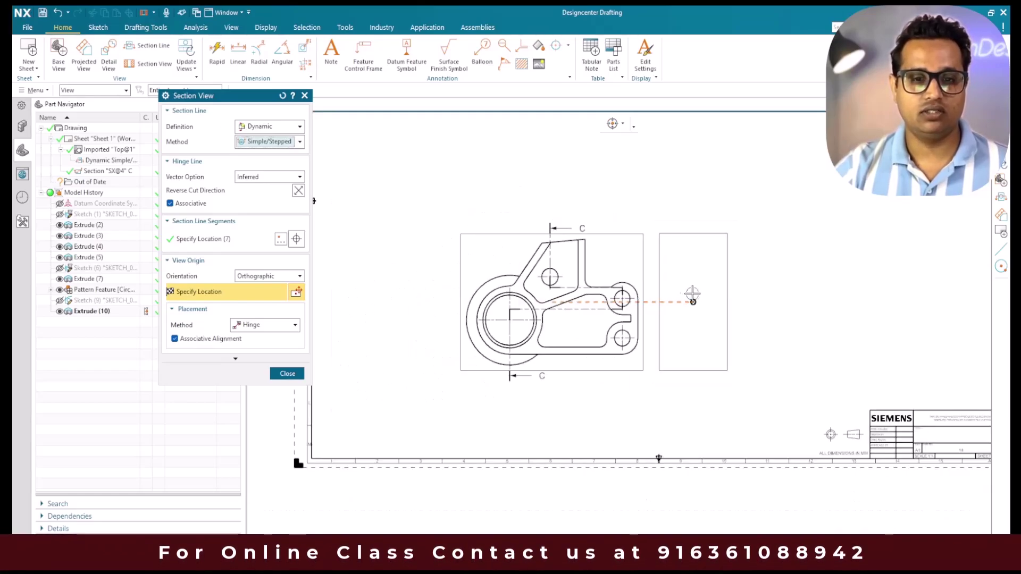
{"action": "left_click", "coordinate": [541, 153]}
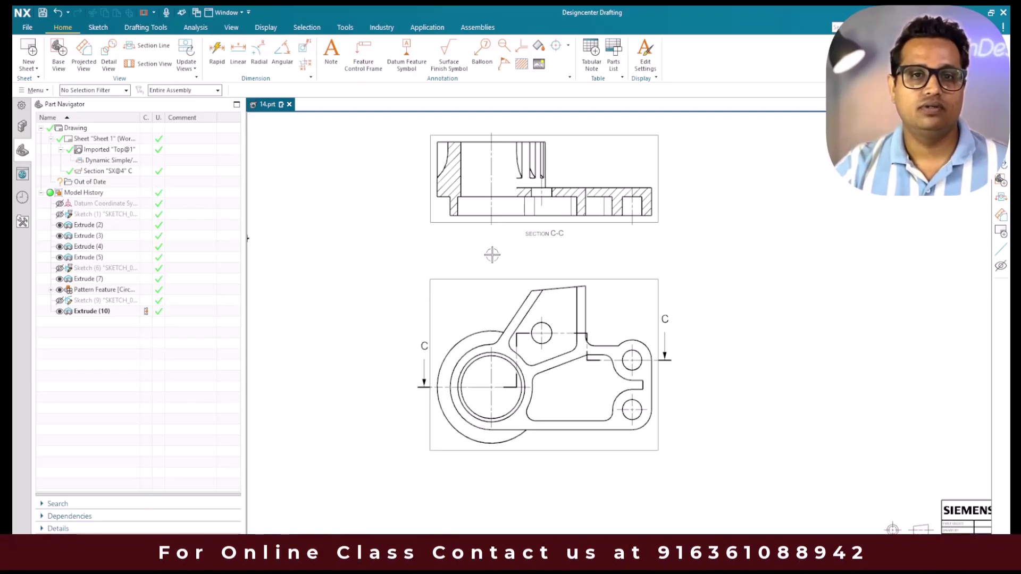
Delete section C-C and switch the new section's method to Half
{"action": "left_click", "coordinate": [443, 224]}
{"action": "key", "text": "Delete"}
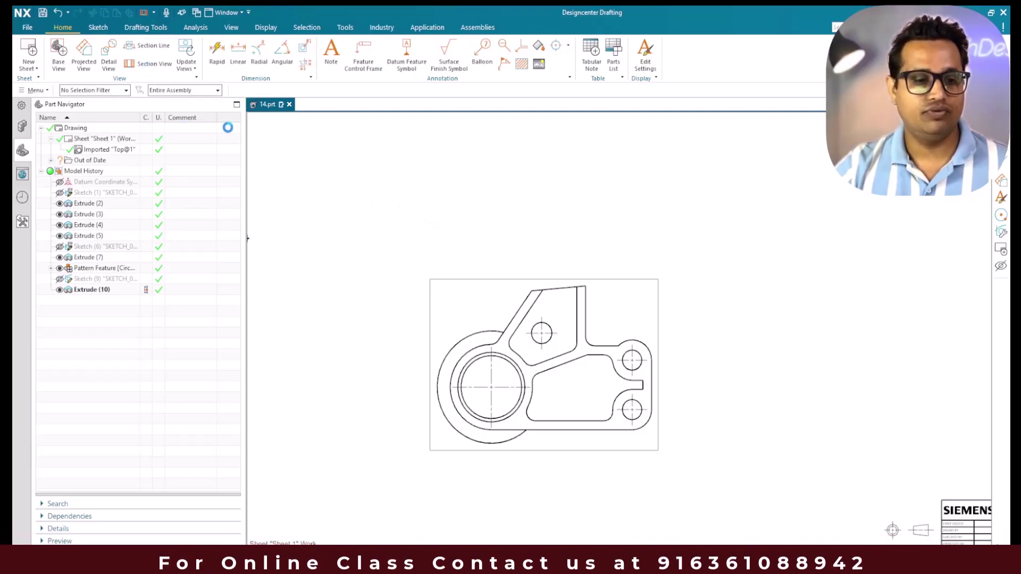
{"action": "left_click", "coordinate": [272, 141]}
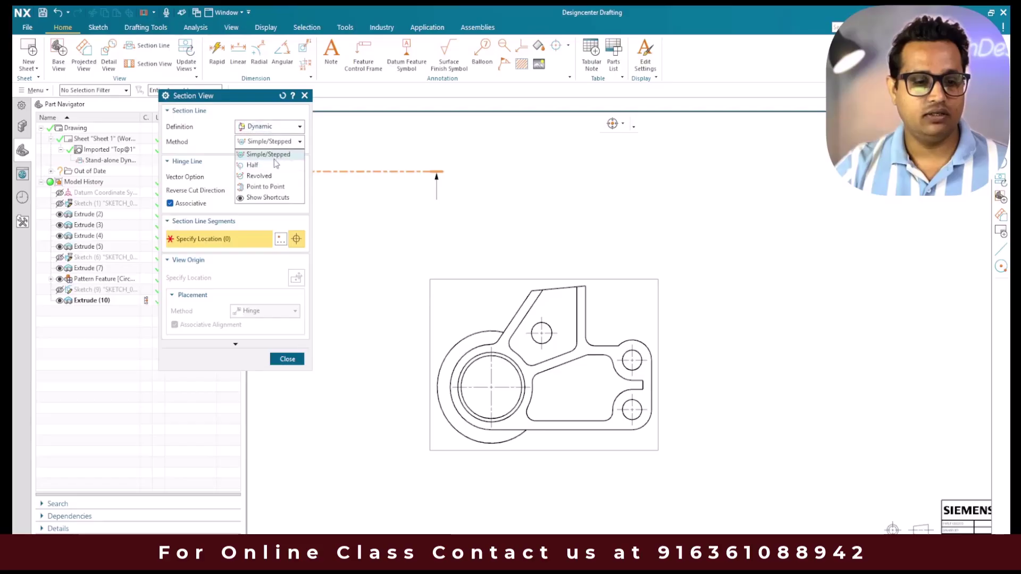
{"action": "left_click", "coordinate": [252, 165]}
{"action": "scroll", "coordinate": [472, 176], "scroll_direction": "down", "scroll_amount": 3}
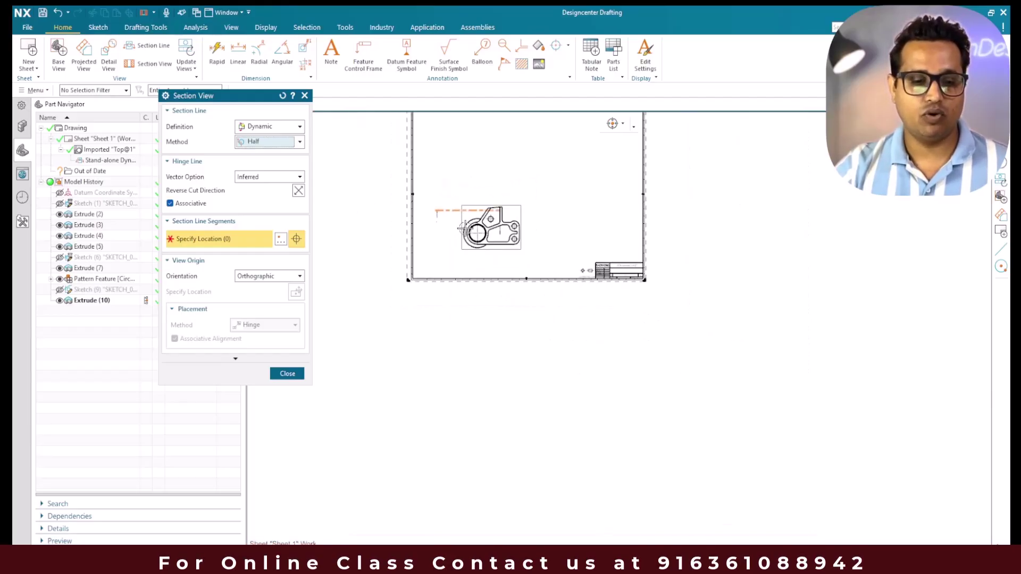
{"action": "scroll", "coordinate": [450, 352], "scroll_direction": "up", "scroll_amount": 3}
Define the half section at the large circle's centre and edge, placing it above the top view
{"action": "left_click", "coordinate": [514, 226]}
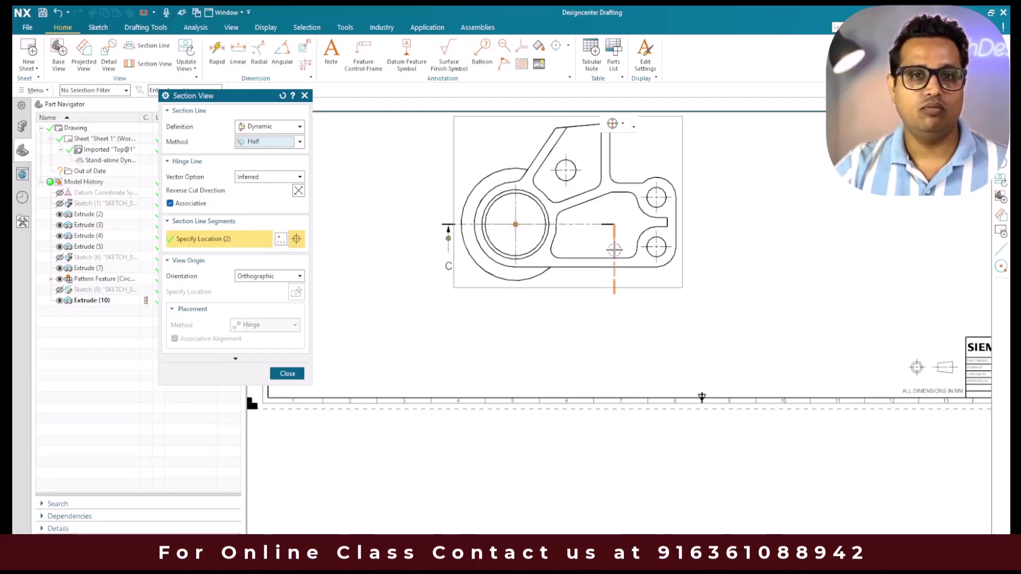
{"action": "scroll", "coordinate": [633, 249], "scroll_direction": "up", "scroll_amount": 4}
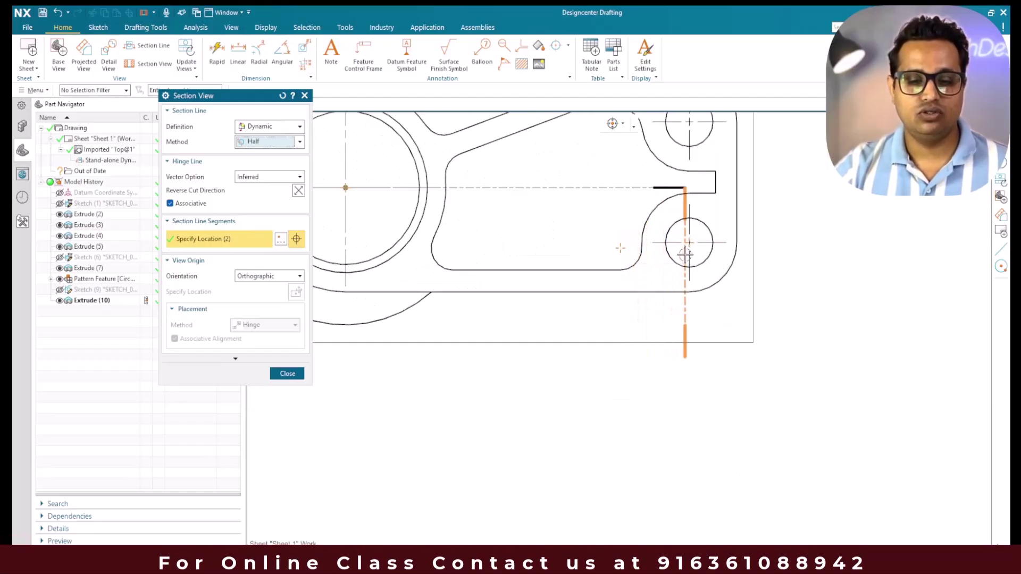
{"action": "scroll", "coordinate": [683, 258], "scroll_direction": "down", "scroll_amount": 4}
{"action": "scroll", "coordinate": [511, 271], "scroll_direction": "up", "scroll_amount": 4}
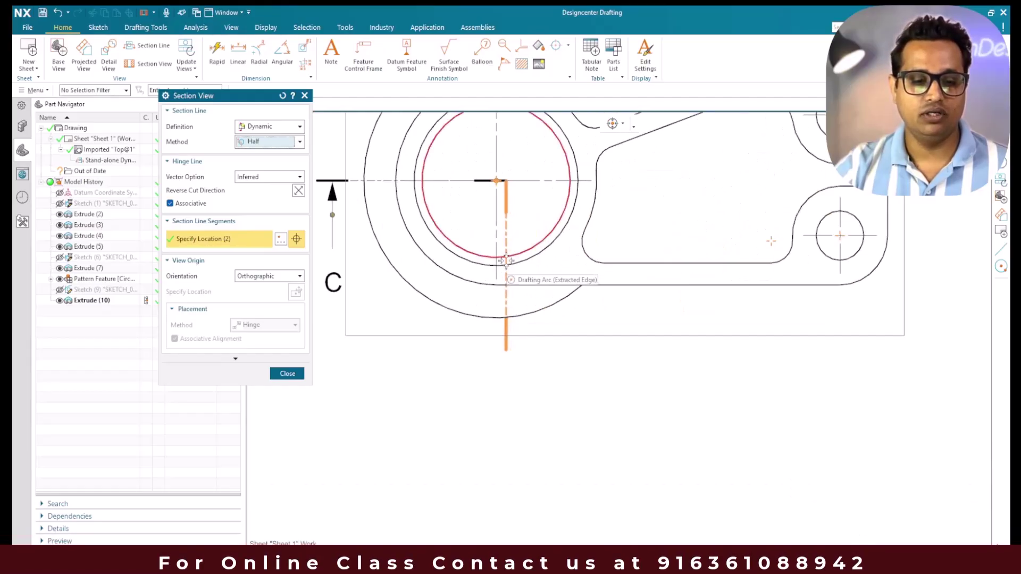
{"action": "scroll", "coordinate": [505, 260], "scroll_direction": "down", "scroll_amount": 2}
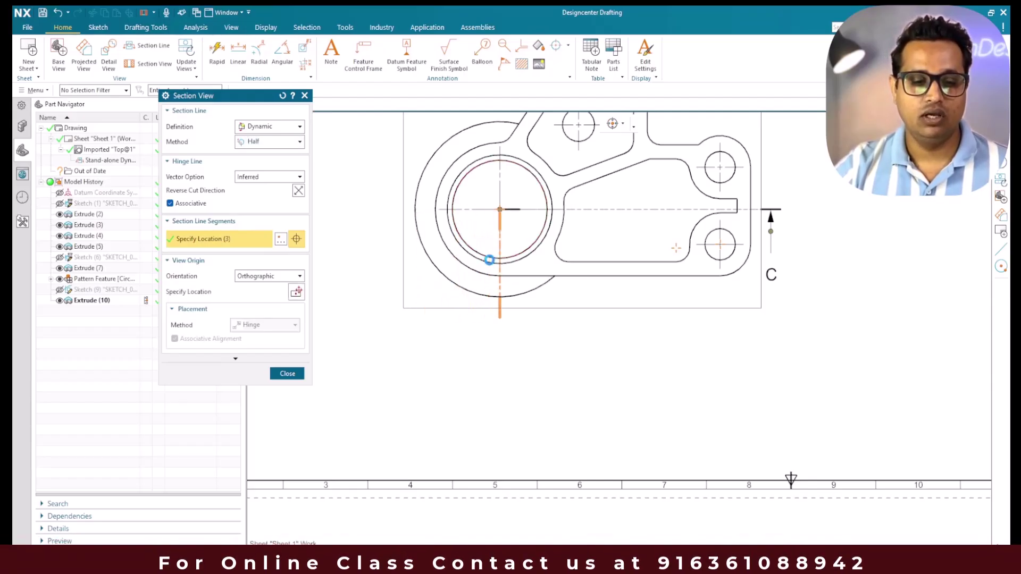
{"action": "left_click", "coordinate": [489, 259]}
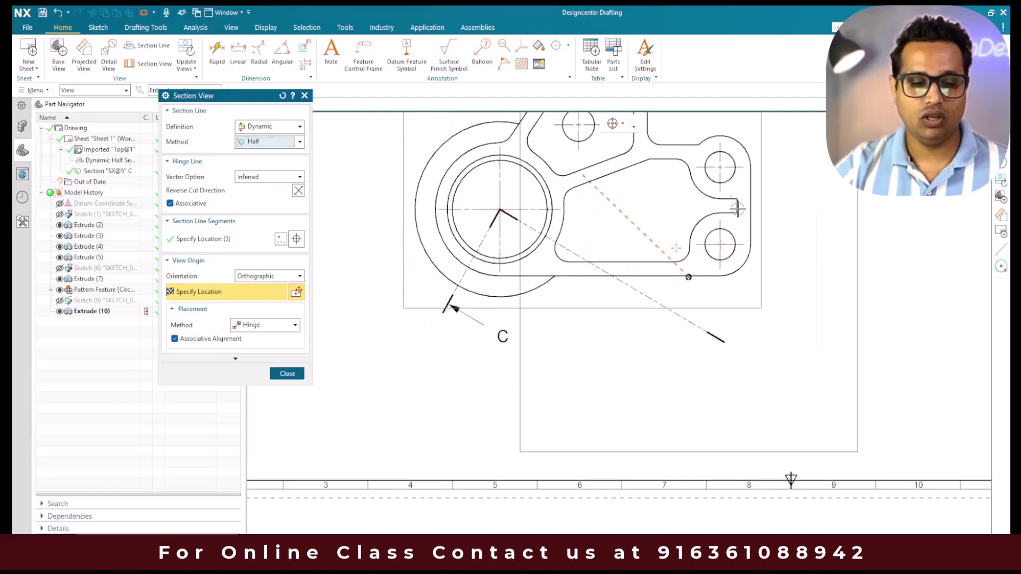
{"action": "scroll", "coordinate": [751, 199], "scroll_direction": "down", "scroll_amount": 5}
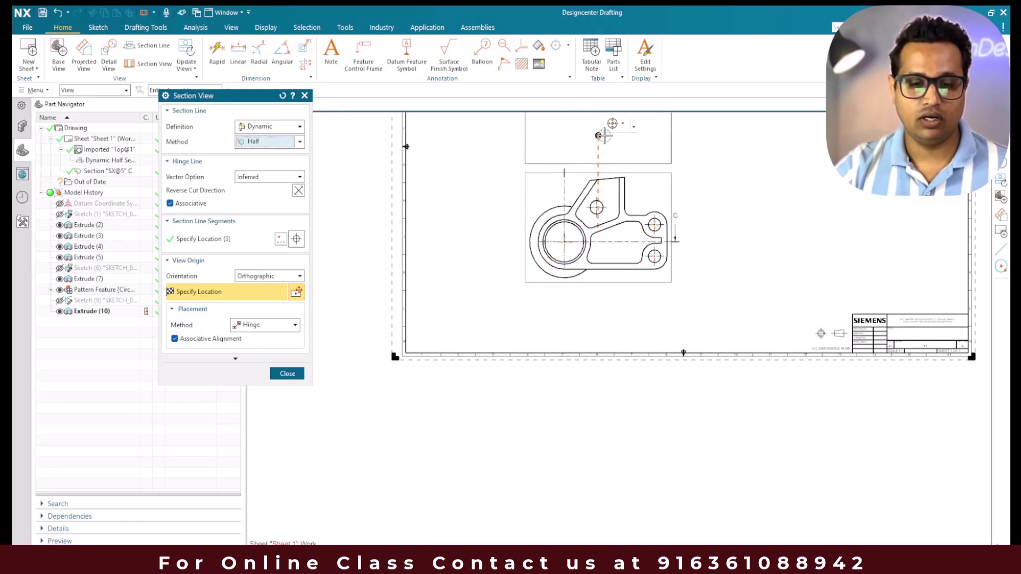
{"action": "left_click", "coordinate": [603, 144]}
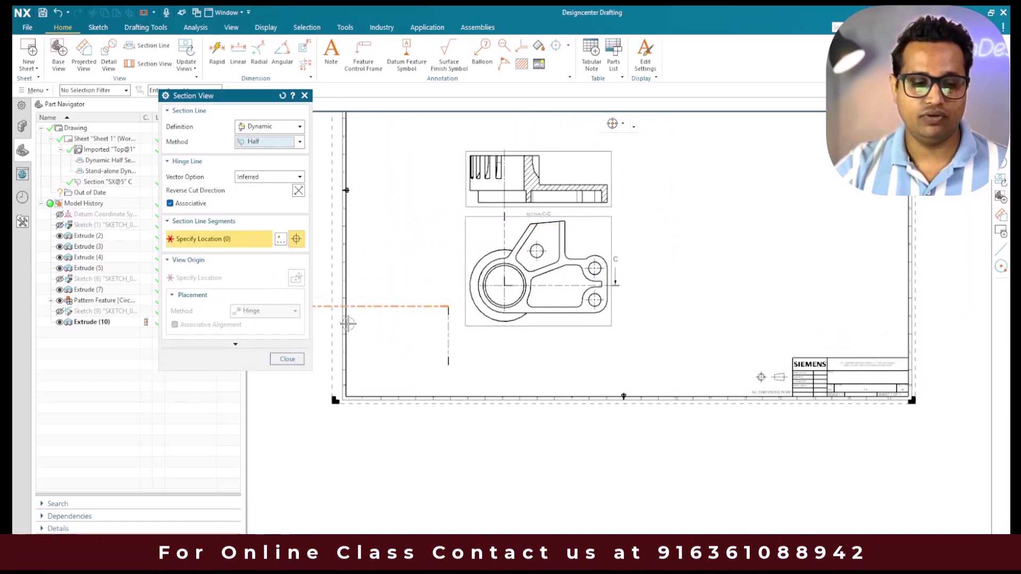
Close the section tool and reopen the C-C section line for editing, then finish
{"action": "left_click", "coordinate": [287, 359]}
{"action": "scroll", "coordinate": [440, 337], "scroll_direction": "up", "scroll_amount": 1}
{"action": "middle_click_drag", "start_coordinate": [717, 215], "coordinate": [657, 232], "text": "shift"}
{"action": "double_click", "coordinate": [616, 235]}
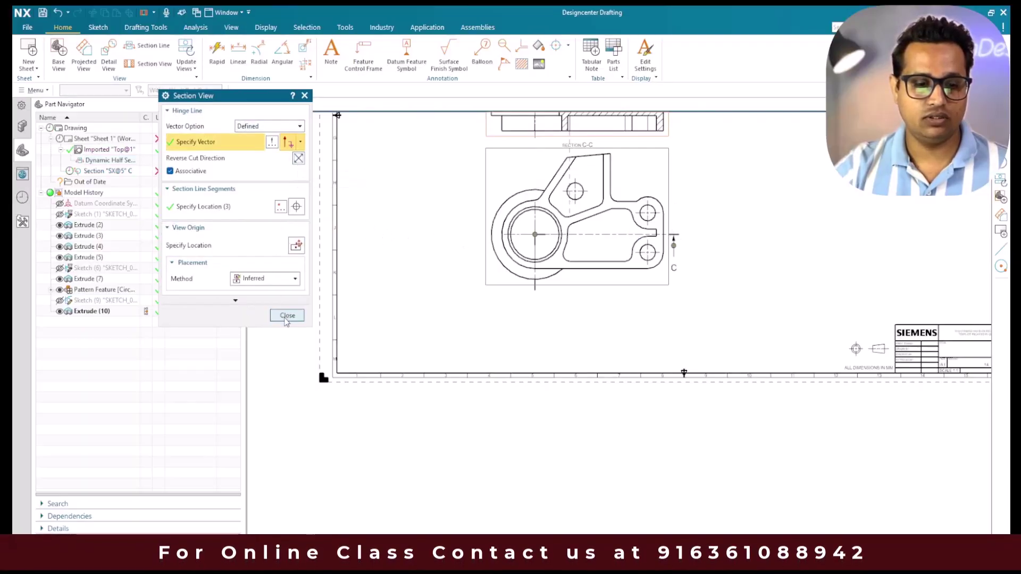
{"action": "left_click", "coordinate": [288, 316]}
{"action": "middle_click_drag", "start_coordinate": [515, 232], "coordinate": [507, 285], "text": "shift"}
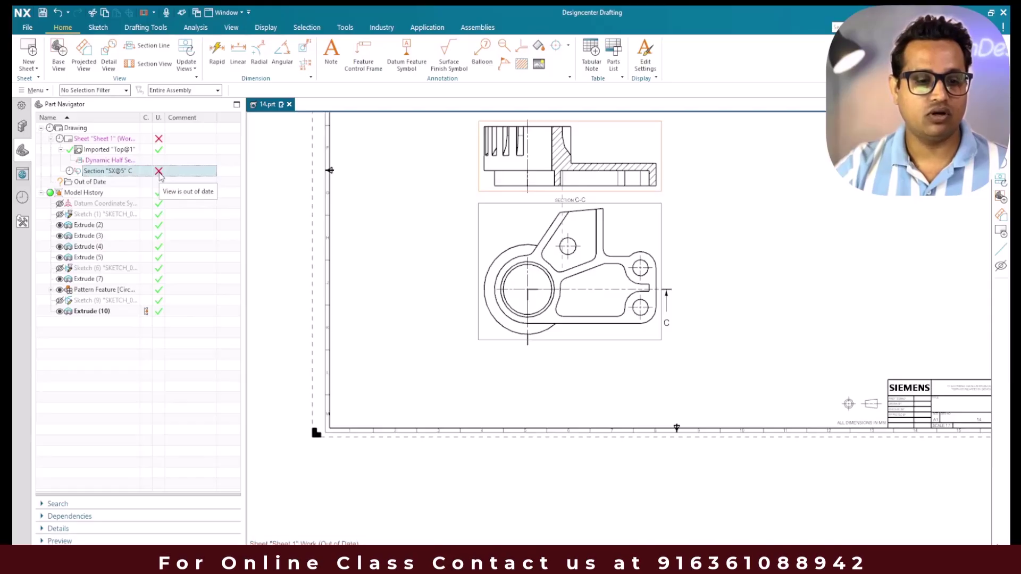
Update the out-of-date section C-C from the Part Navigator and select it
{"action": "right_click", "coordinate": [127, 173]}
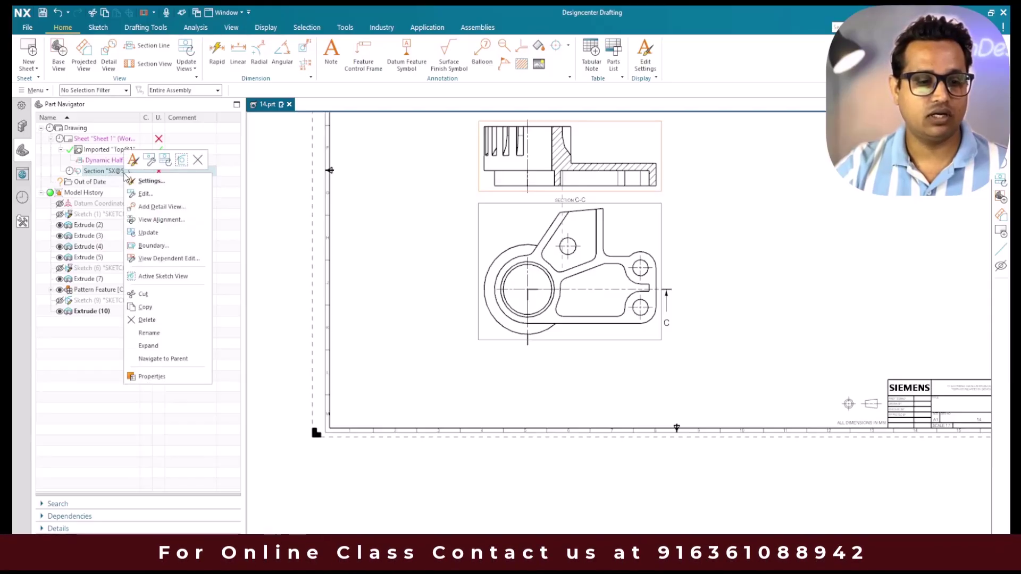
{"action": "left_click", "coordinate": [168, 167]}
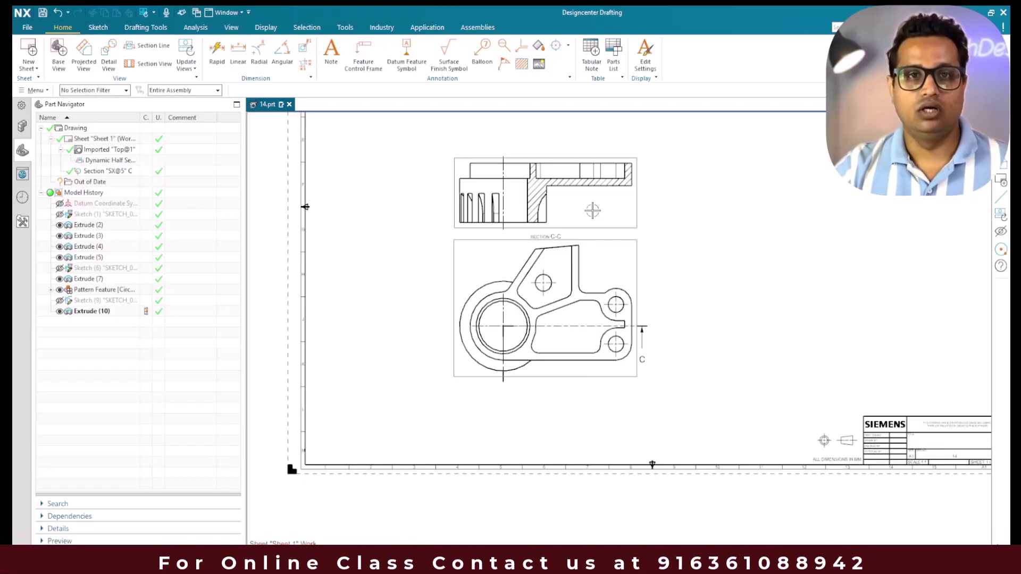
{"action": "left_click", "coordinate": [572, 228]}
Delete the old section C-C and start a revolved section pivoting at the big circle's centre
{"action": "key", "text": "Delete"}
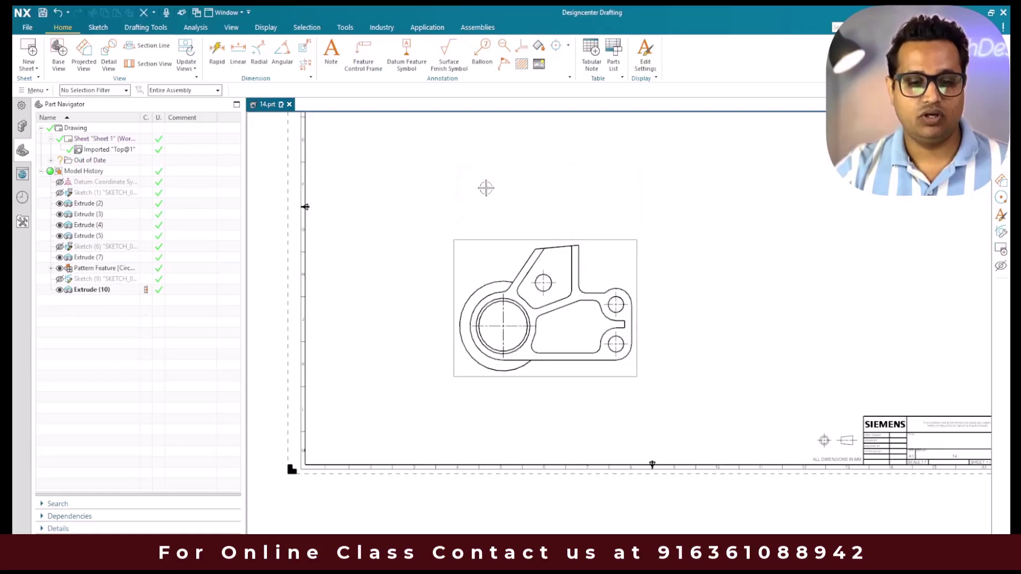
{"action": "left_click", "coordinate": [159, 66]}
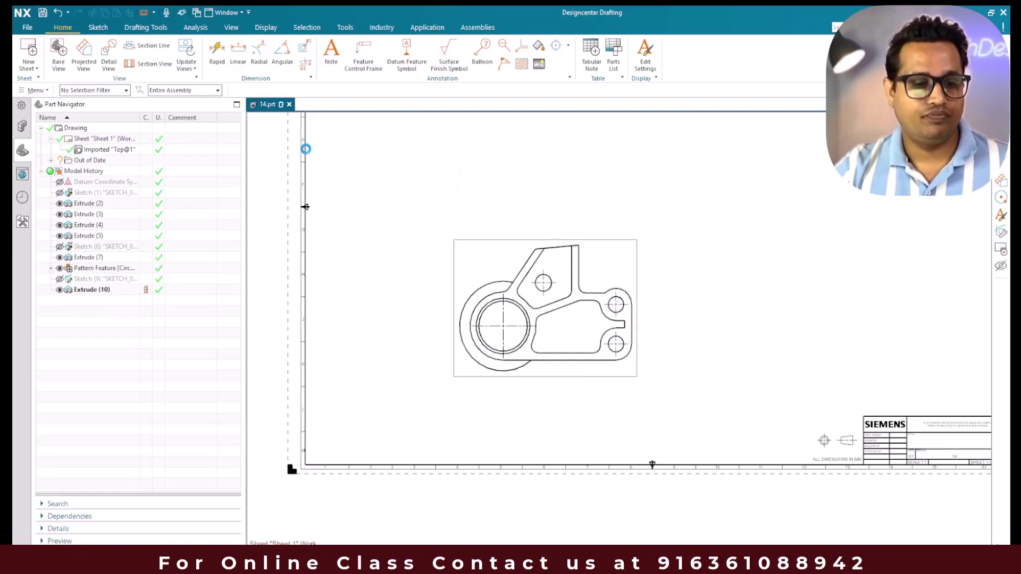
{"action": "scroll", "coordinate": [408, 185], "scroll_direction": "up", "scroll_amount": 2}
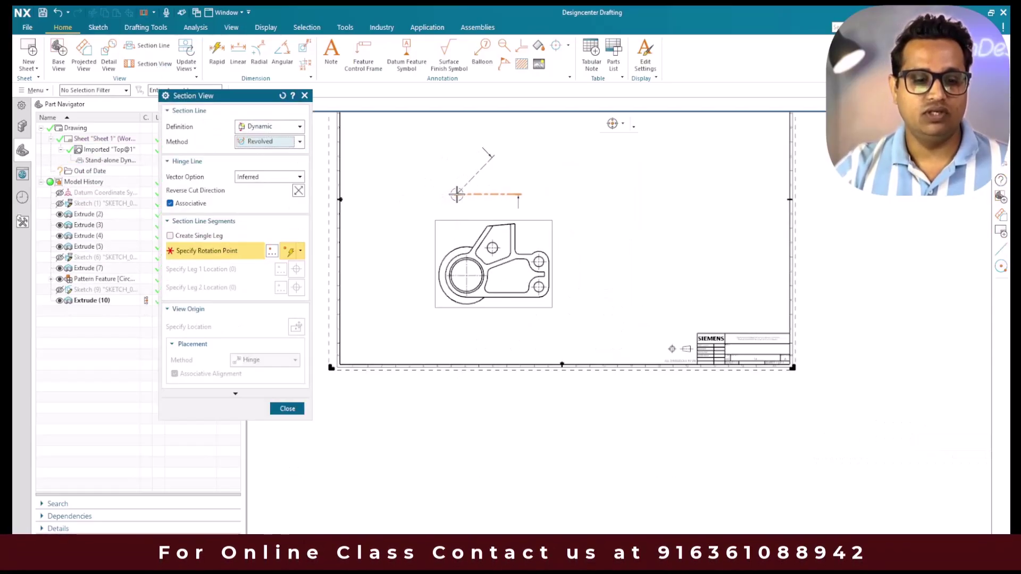
{"action": "scroll", "coordinate": [478, 181], "scroll_direction": "up", "scroll_amount": 1}
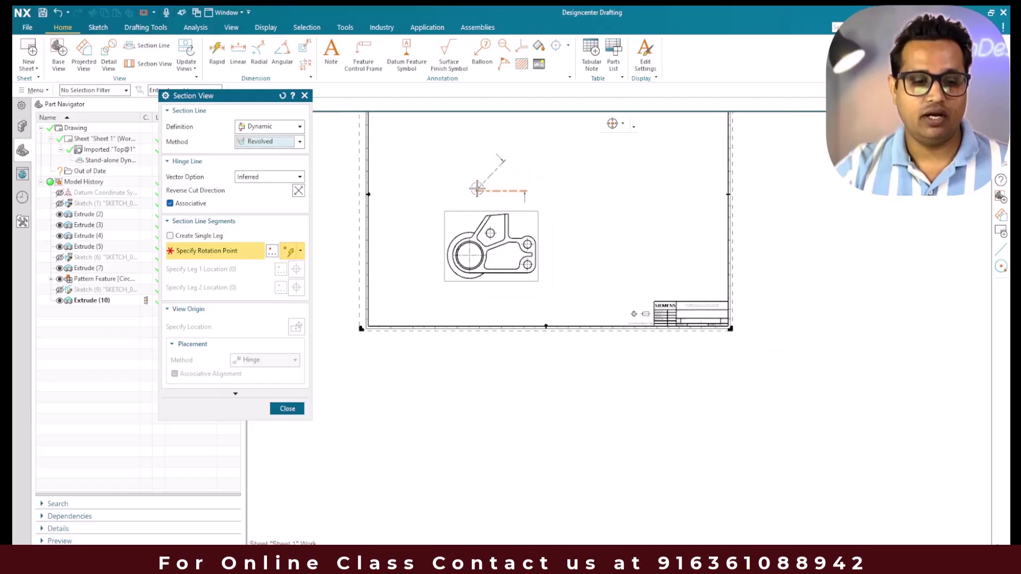
{"action": "scroll", "coordinate": [468, 250], "scroll_direction": "down", "scroll_amount": 5}
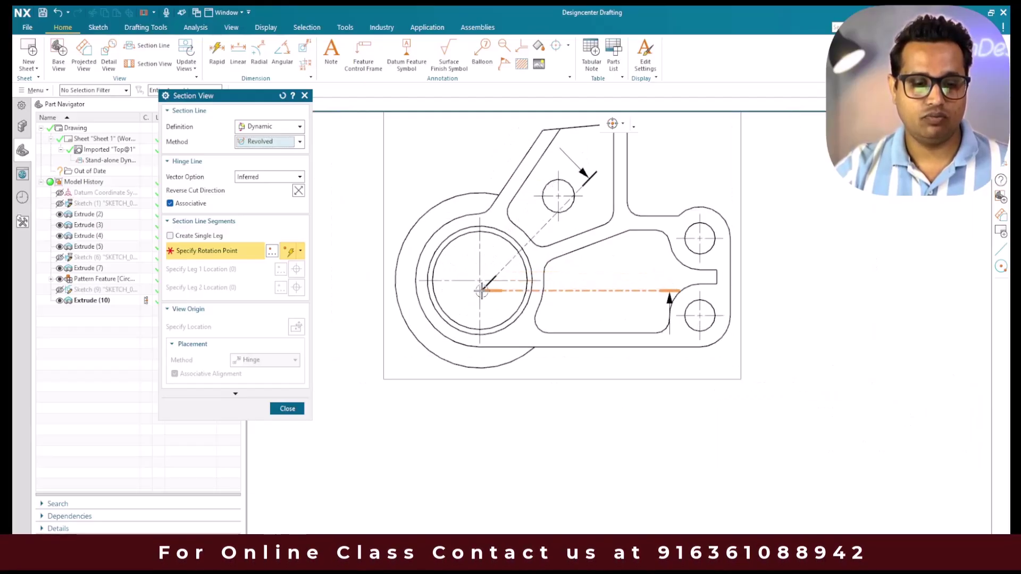
{"action": "left_click", "coordinate": [480, 282]}
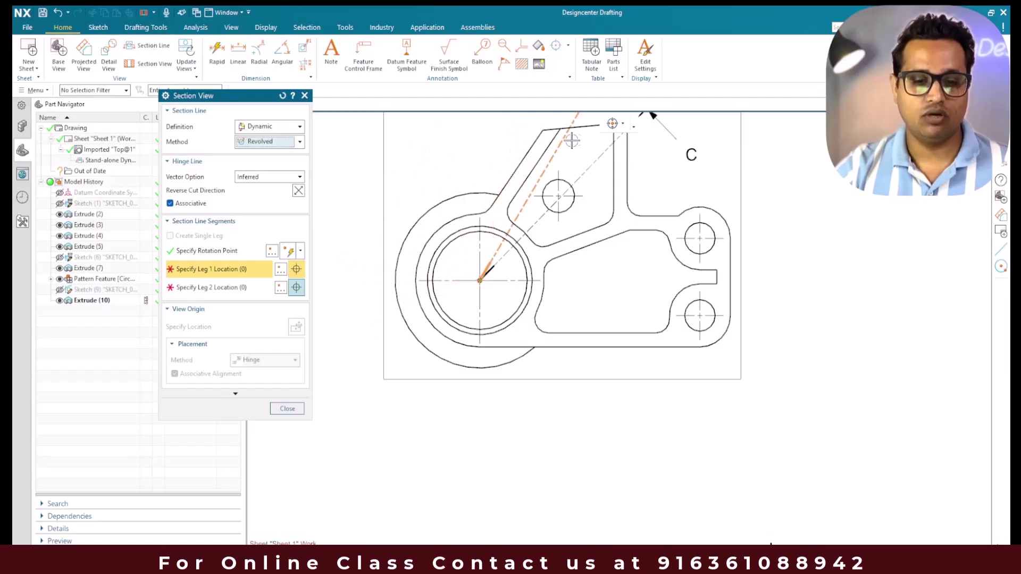
With quadrant snapping on, set legs at the outer arc's left side and upper-right hole, then place the view above
{"action": "left_click", "coordinate": [613, 125]}
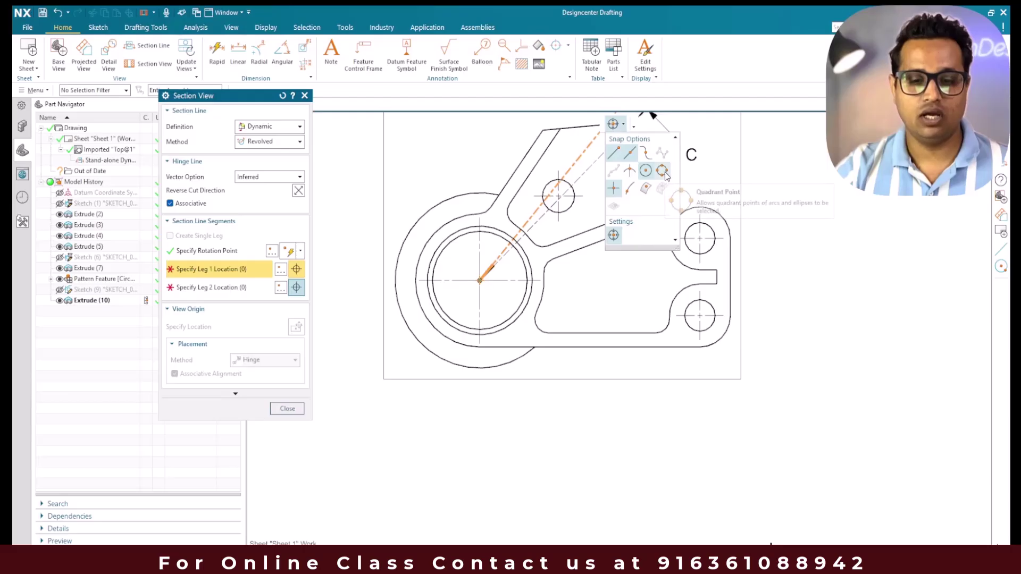
{"action": "left_click", "coordinate": [658, 109]}
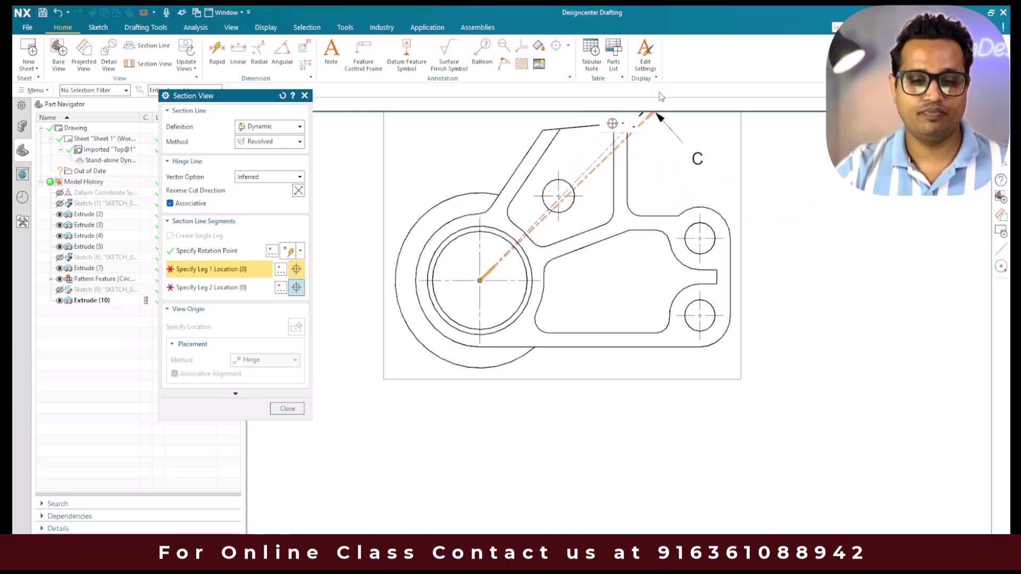
{"action": "left_click", "coordinate": [395, 281]}
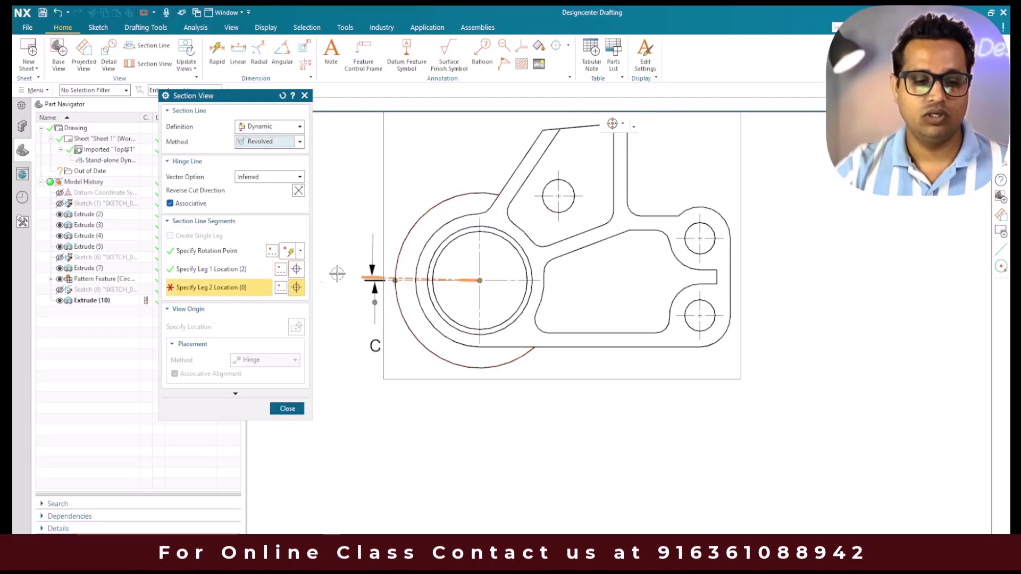
{"action": "scroll", "coordinate": [348, 268], "scroll_direction": "down", "scroll_amount": 1}
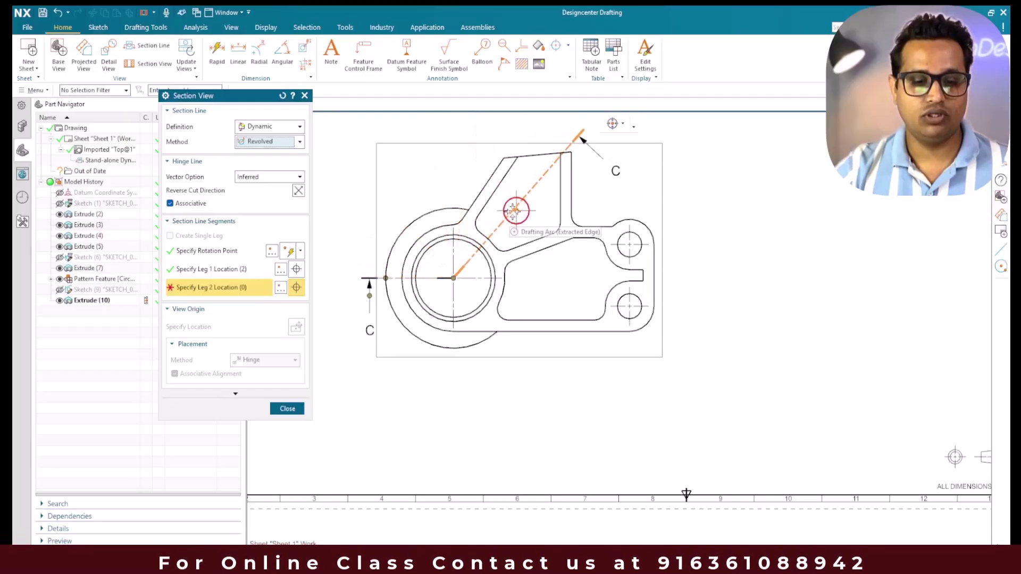
{"action": "left_click", "coordinate": [630, 244]}
{"action": "scroll", "coordinate": [633, 266], "scroll_direction": "up", "scroll_amount": 2}
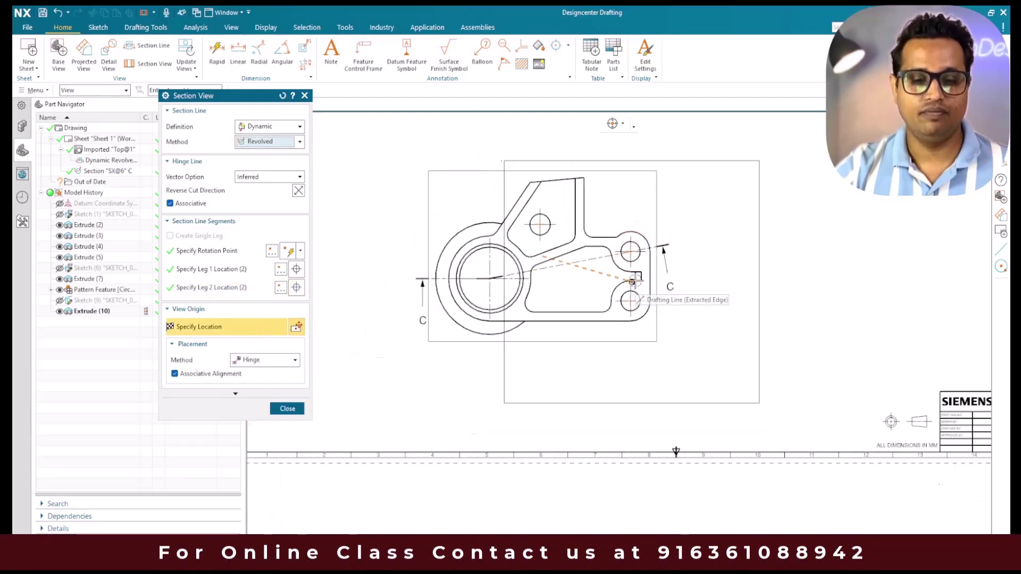
{"action": "scroll", "coordinate": [636, 281], "scroll_direction": "up", "scroll_amount": 1}
{"action": "scroll", "coordinate": [609, 178], "scroll_direction": "down", "scroll_amount": 1}
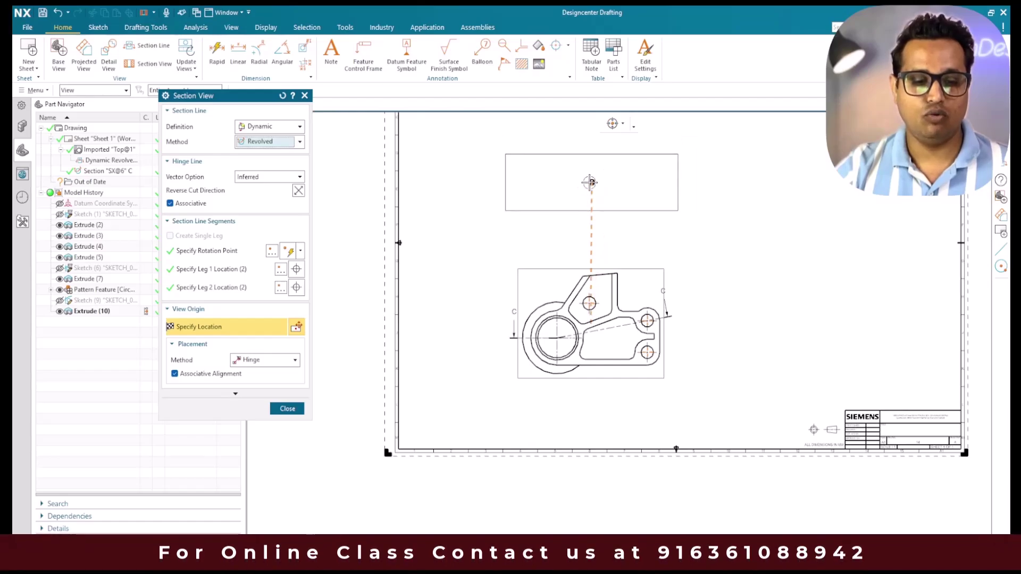
{"action": "left_click", "coordinate": [591, 182]}
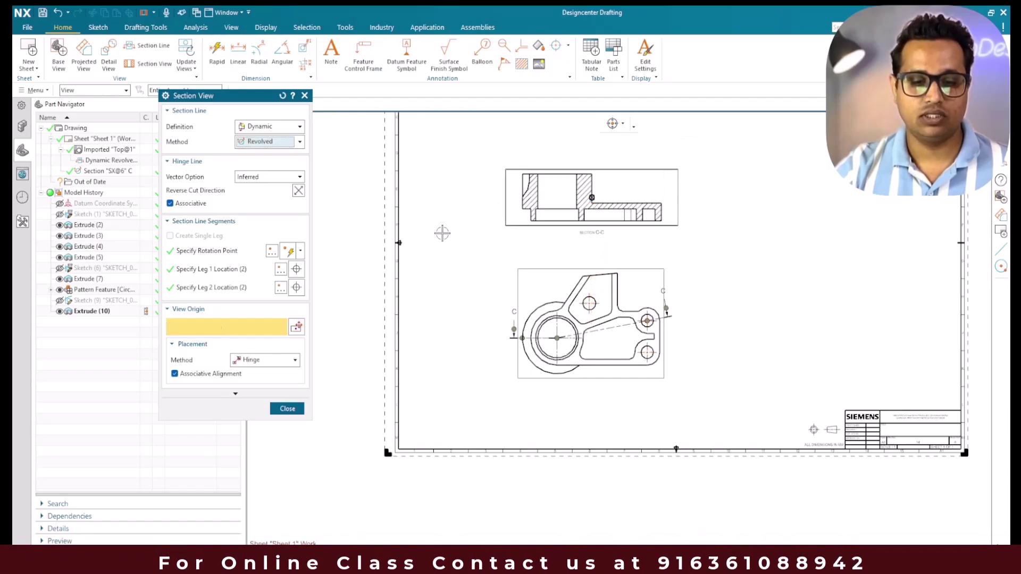
Finish the section command, then delete the revolved section C-C and its section line
{"action": "left_click", "coordinate": [287, 409]}
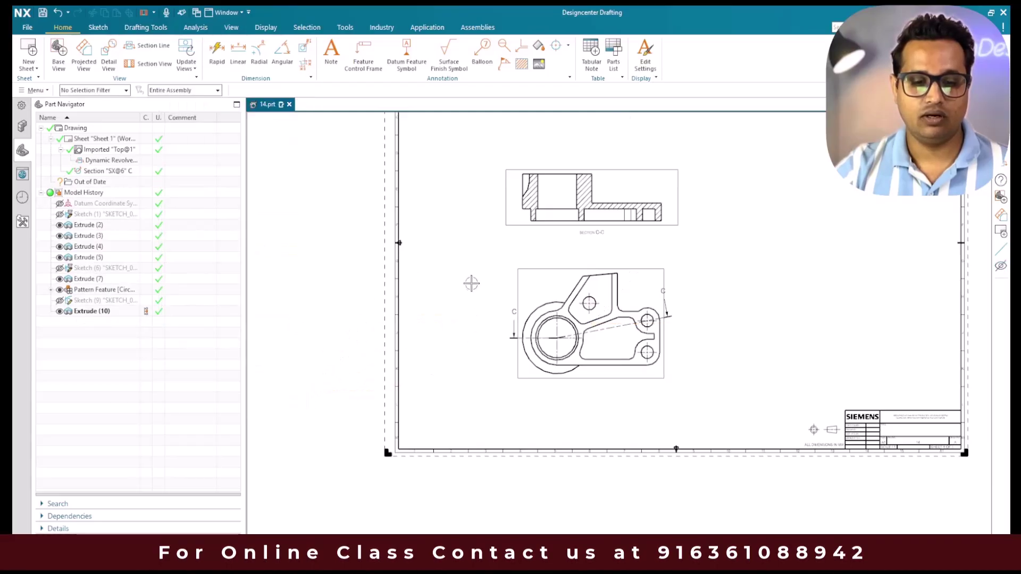
{"action": "middle_click_drag", "start_coordinate": [472, 283], "coordinate": [419, 277]}
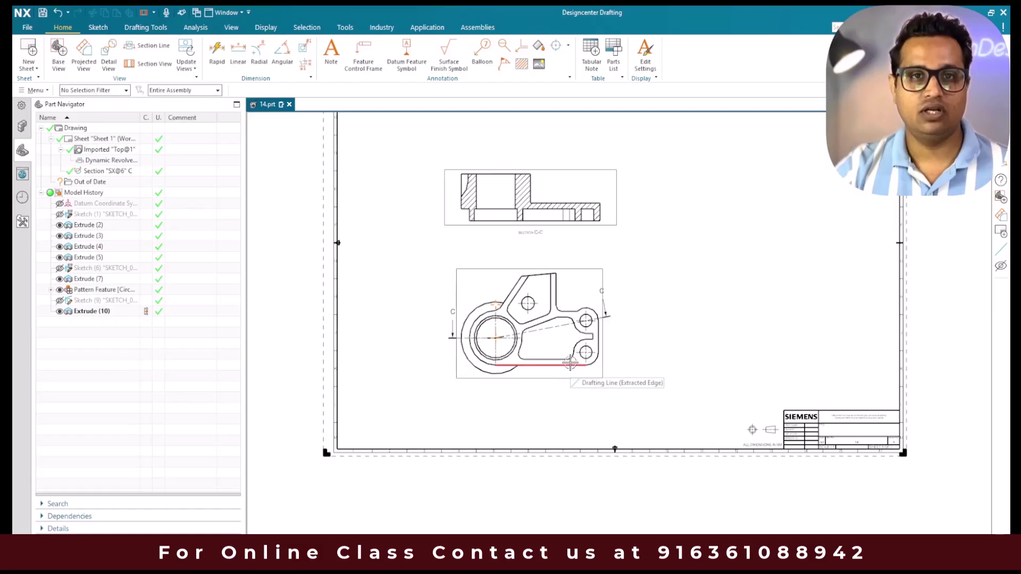
{"action": "key", "text": "Delete"}
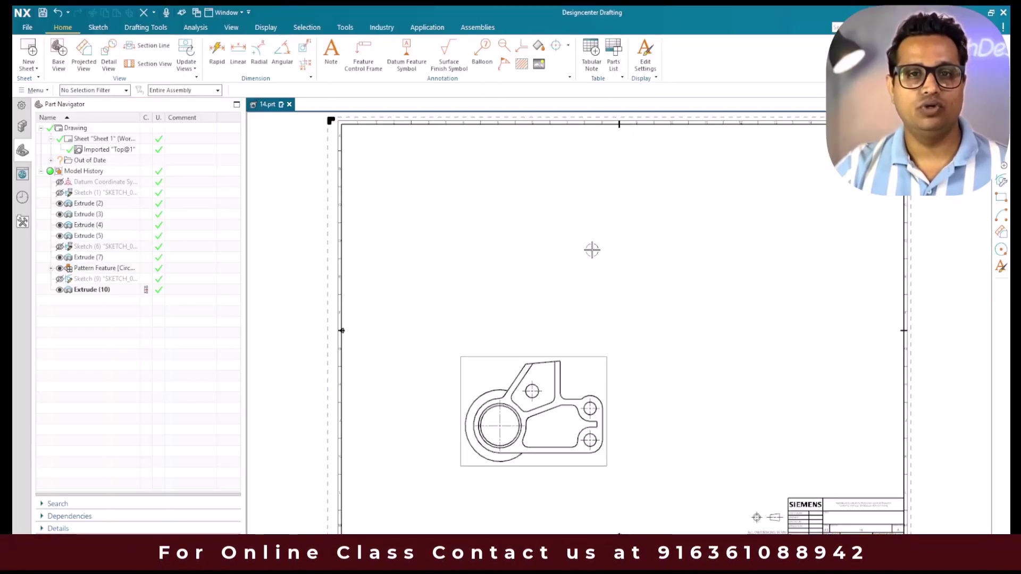
{"action": "middle_click_drag", "start_coordinate": [591, 265], "coordinate": [609, 218], "text": "shift"}
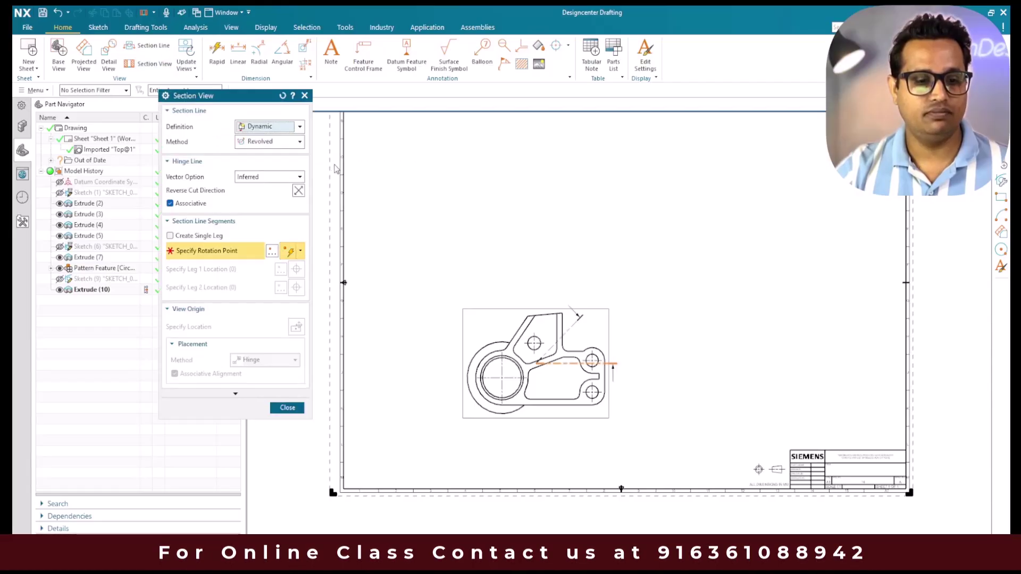
Set the section method to Point to Point and accept the default hinge direction
{"action": "left_click", "coordinate": [276, 142]}
{"action": "left_click", "coordinate": [269, 187]}
{"action": "scroll", "coordinate": [390, 199], "scroll_direction": "up", "scroll_amount": 2}
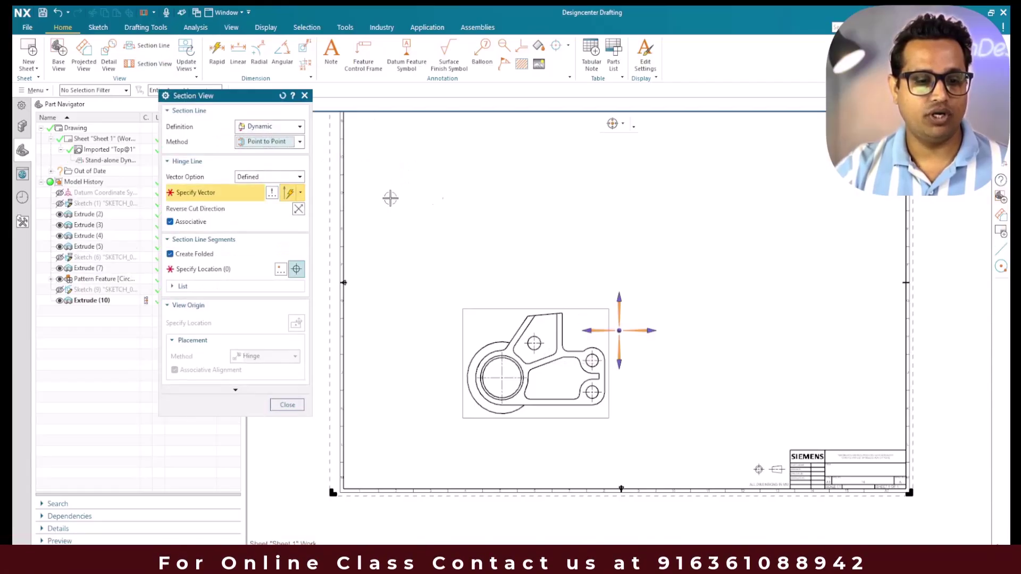
{"action": "scroll", "coordinate": [472, 182], "scroll_direction": "down", "scroll_amount": 3}
{"action": "scroll", "coordinate": [585, 240], "scroll_direction": "up", "scroll_amount": 3}
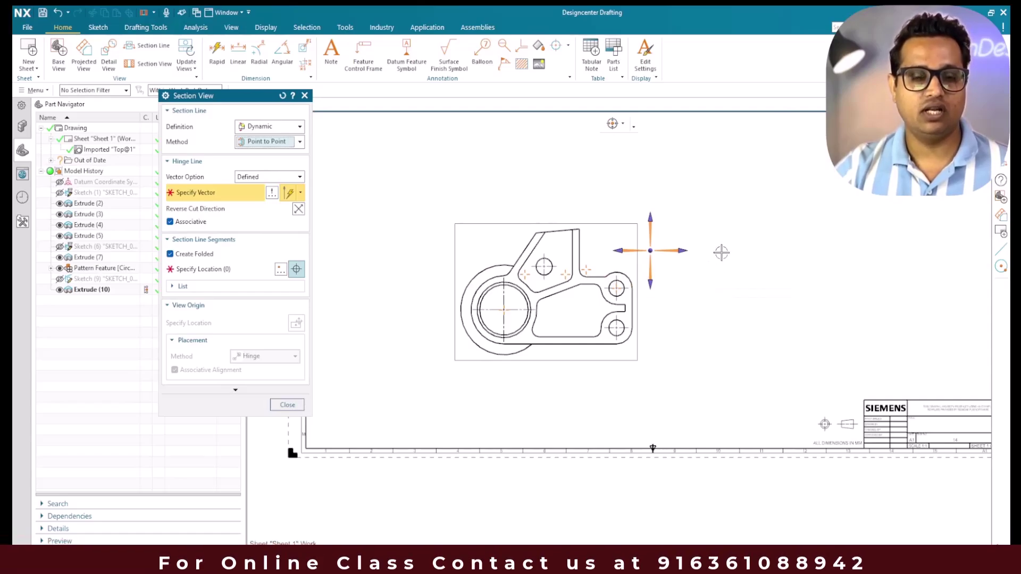
{"action": "left_click", "coordinate": [681, 251]}
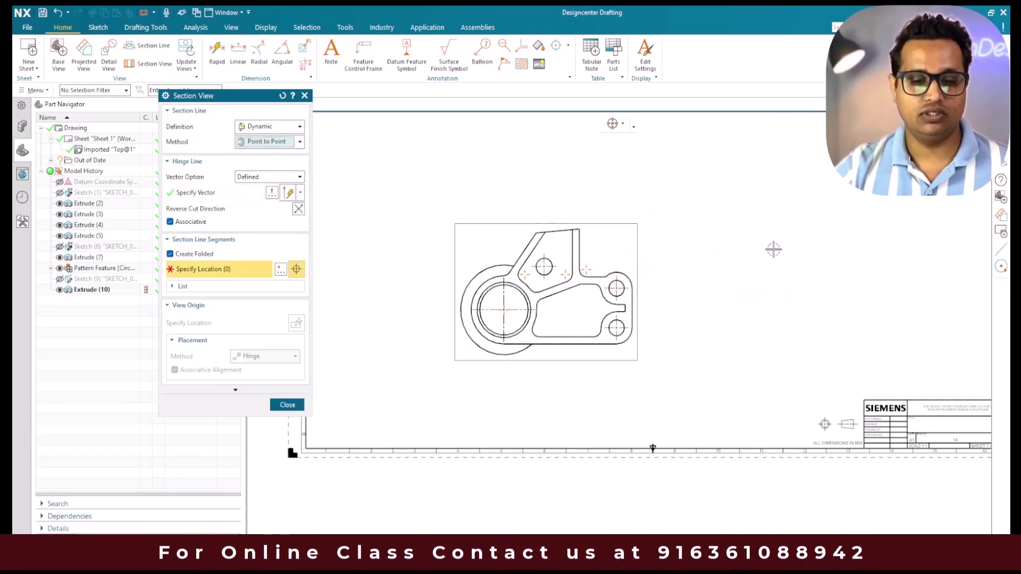
{"action": "scroll", "coordinate": [462, 308], "scroll_direction": "up", "scroll_amount": 2}
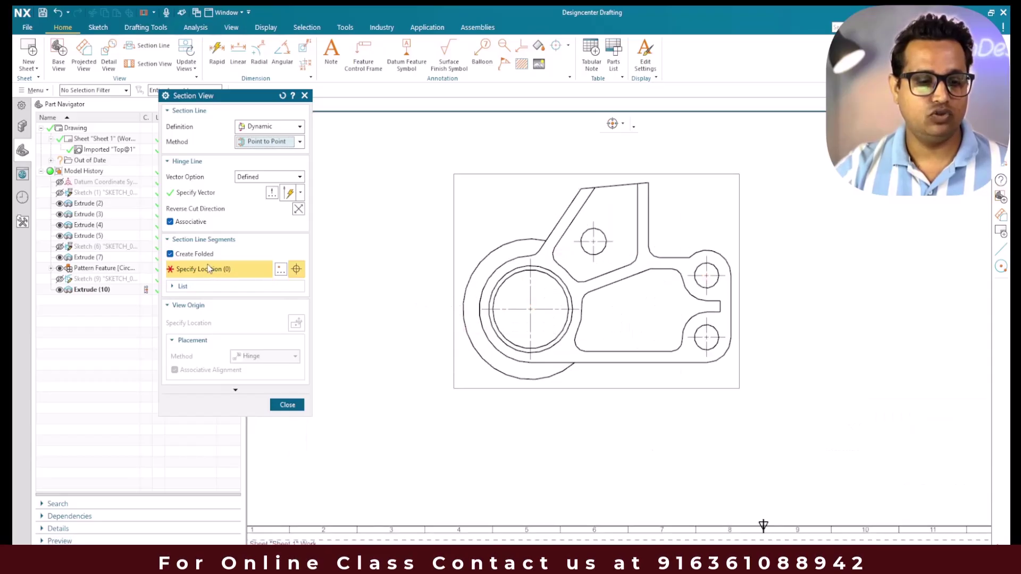
Run the section line through the large hole, small hole and right boss centres
{"action": "left_click", "coordinate": [506, 286]}
{"action": "scroll", "coordinate": [600, 248], "scroll_direction": "up", "scroll_amount": 3}
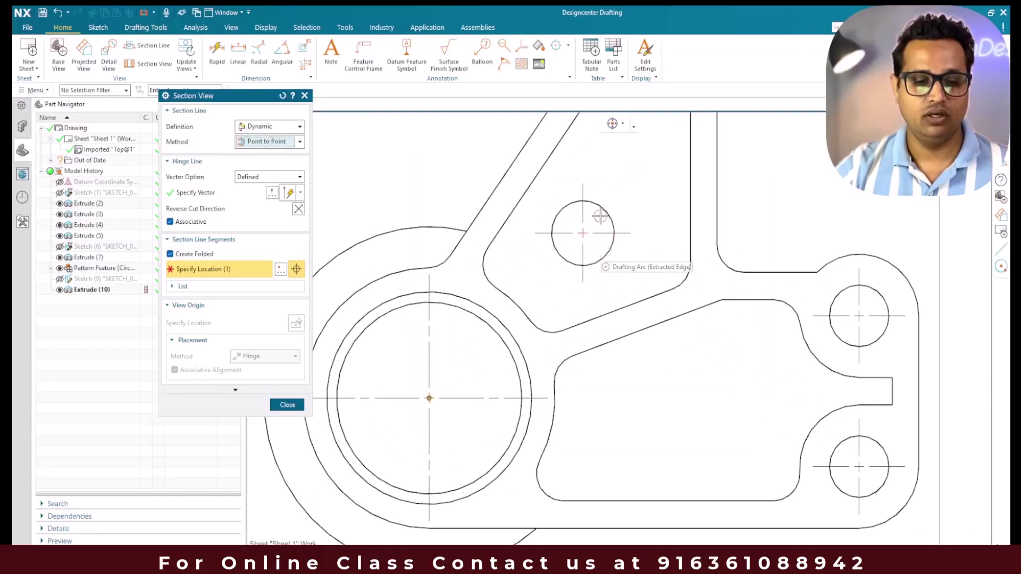
{"action": "left_click", "coordinate": [589, 224]}
{"action": "middle_click", "coordinate": [589, 224]}
{"action": "scroll", "coordinate": [589, 224], "scroll_direction": "down", "scroll_amount": 4}
{"action": "scroll", "coordinate": [661, 282], "scroll_direction": "up", "scroll_amount": 4}
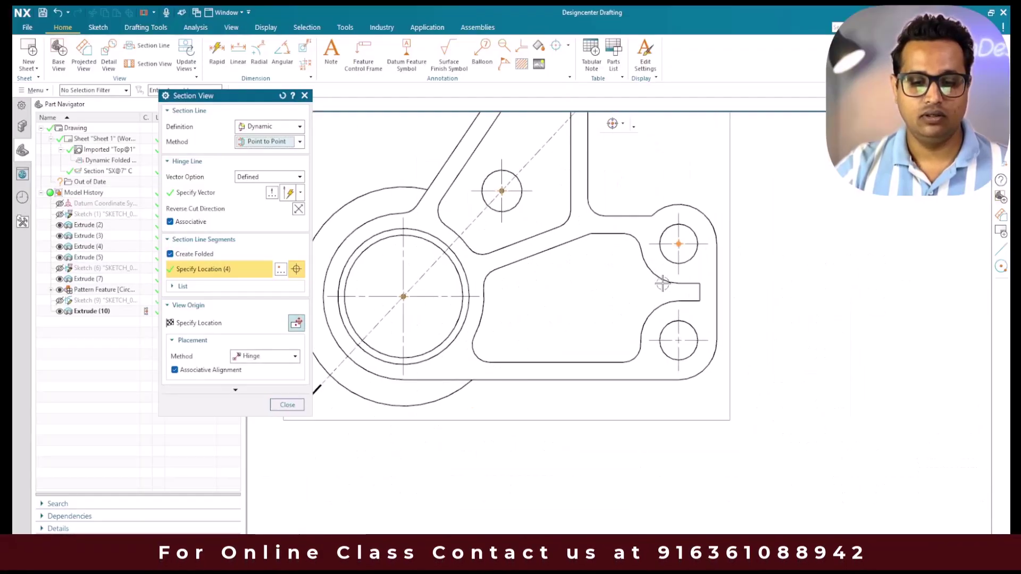
{"action": "left_click", "coordinate": [683, 234]}
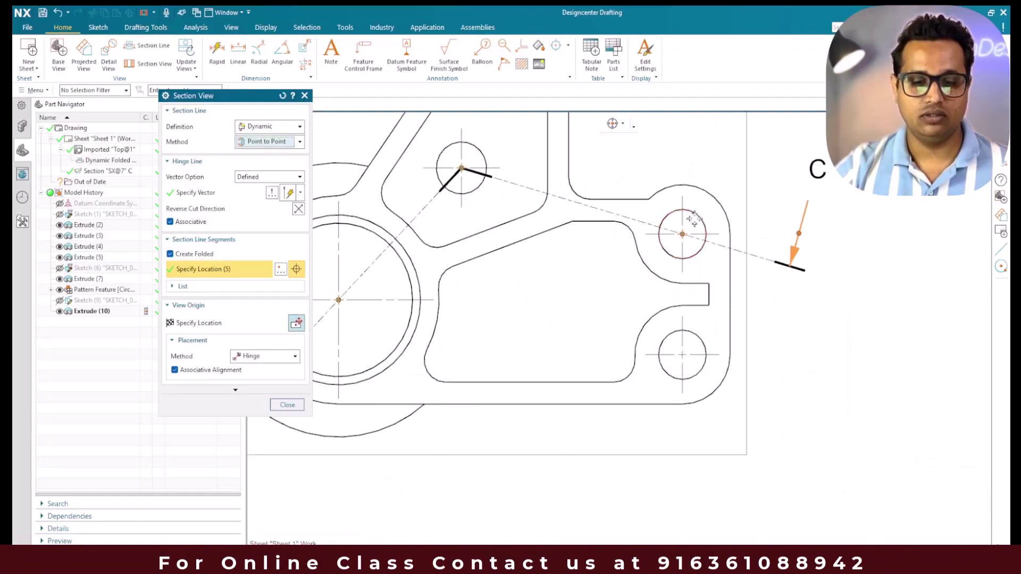
{"action": "scroll", "coordinate": [682, 234], "scroll_direction": "down", "scroll_amount": 4}
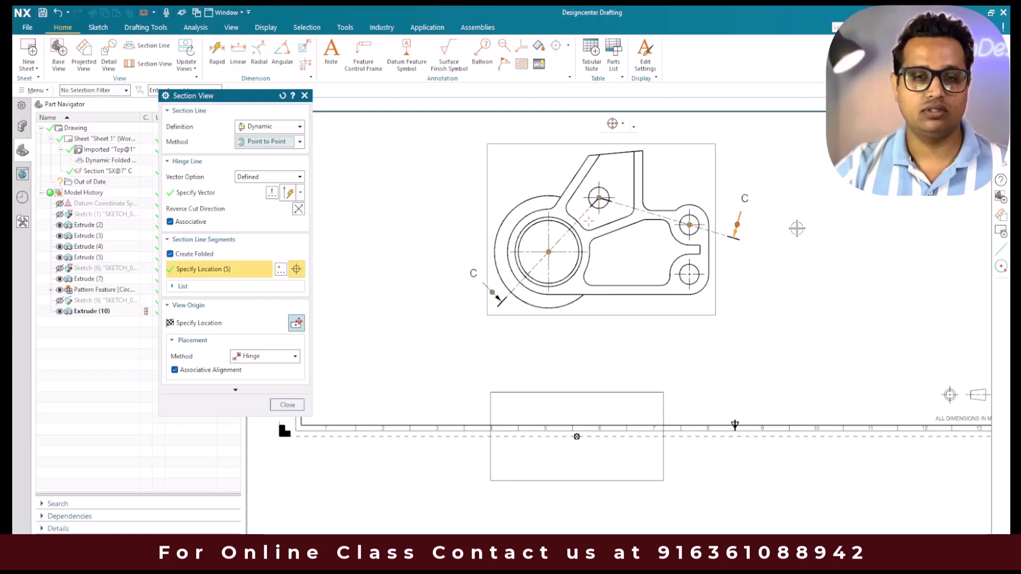
{"action": "scroll", "coordinate": [532, 297], "scroll_direction": "down", "scroll_amount": 2}
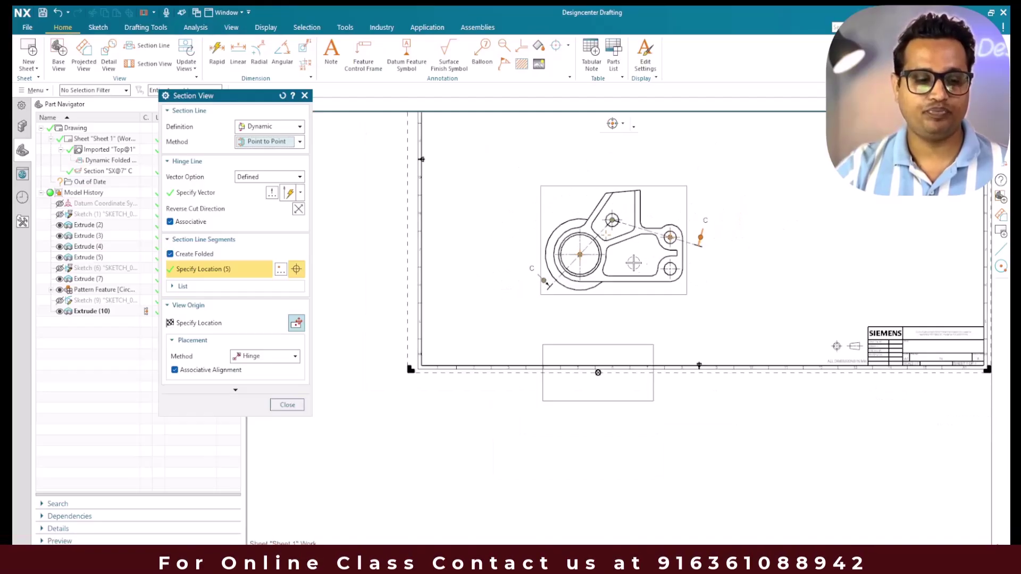
{"action": "scroll", "coordinate": [406, 359], "scroll_direction": "up", "scroll_amount": 2}
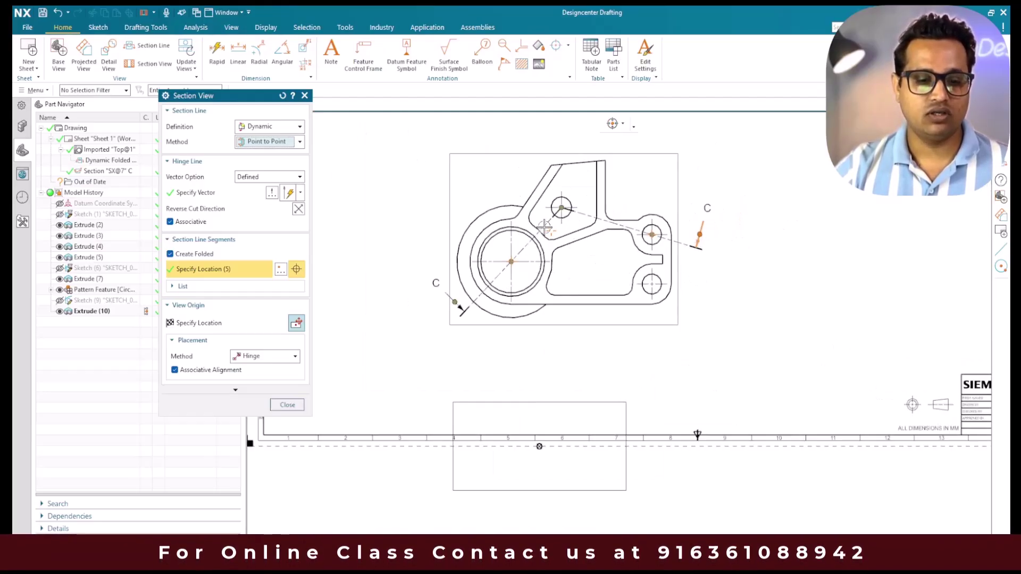
Place section C-C above the top view and close the command
{"action": "left_click", "coordinate": [245, 325]}
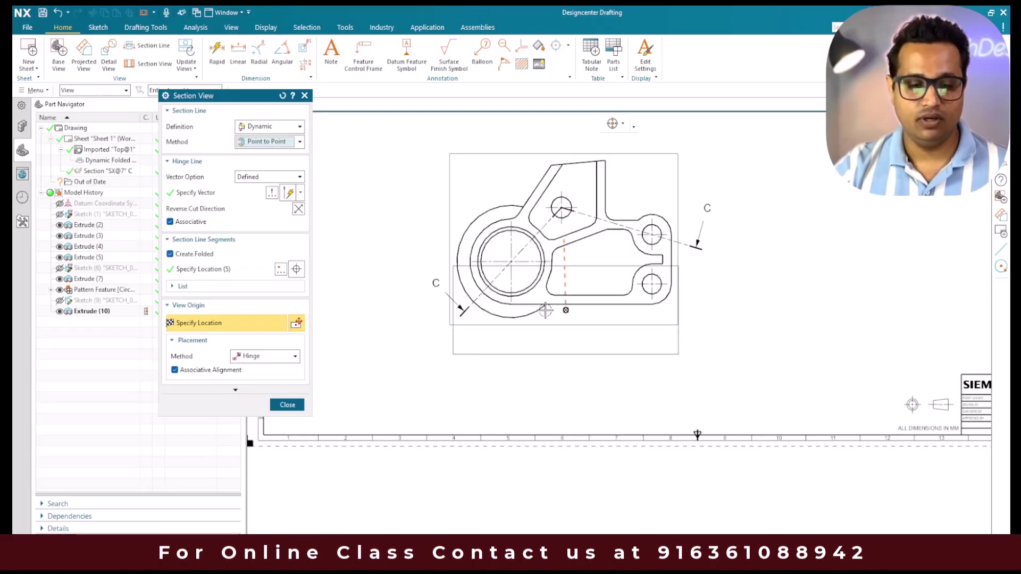
{"action": "scroll", "coordinate": [545, 310], "scroll_direction": "down", "scroll_amount": 3}
{"action": "scroll", "coordinate": [551, 196], "scroll_direction": "up", "scroll_amount": 5}
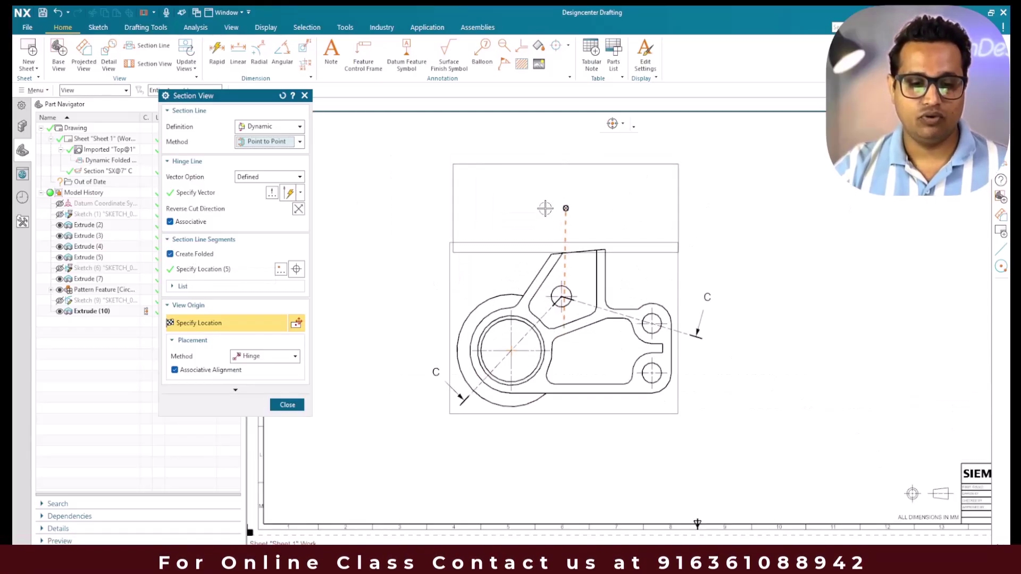
{"action": "left_click", "coordinate": [557, 174]}
{"action": "middle_click", "coordinate": [389, 265]}
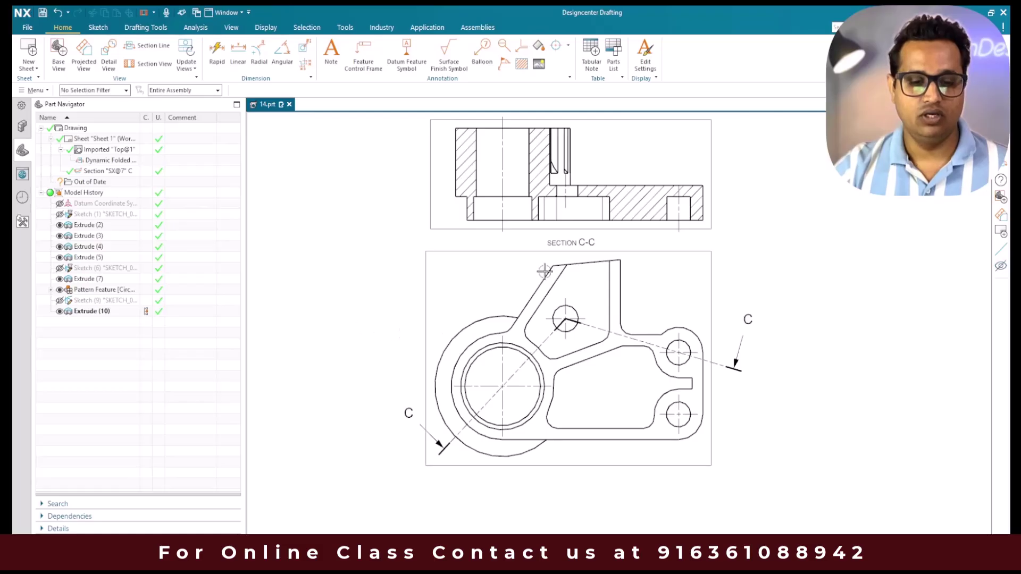
Start a new section view and anchor its hinge vector on the large hole
{"action": "scroll", "coordinate": [437, 250], "scroll_direction": "down", "scroll_amount": 2}
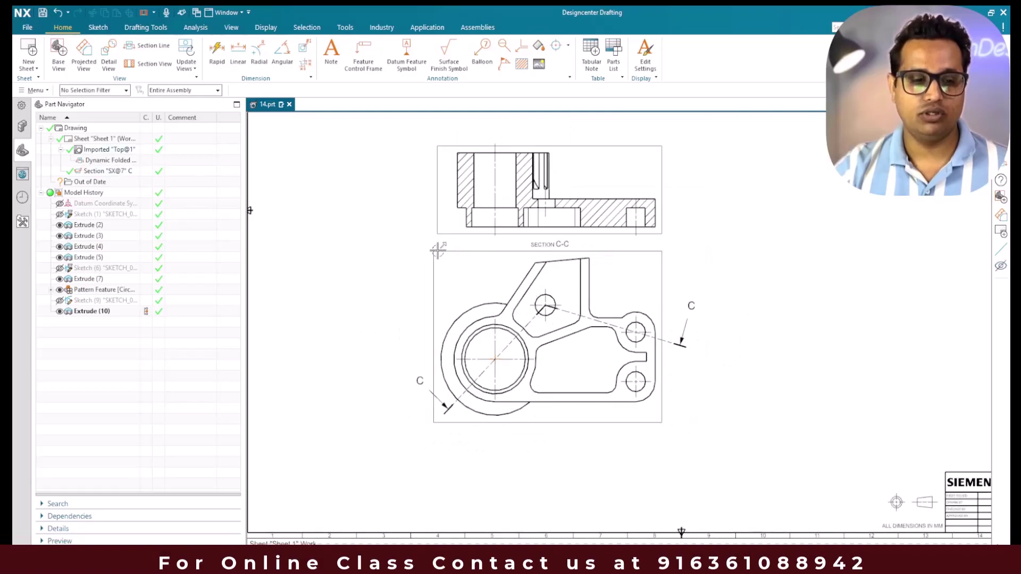
{"action": "left_click", "coordinate": [149, 63]}
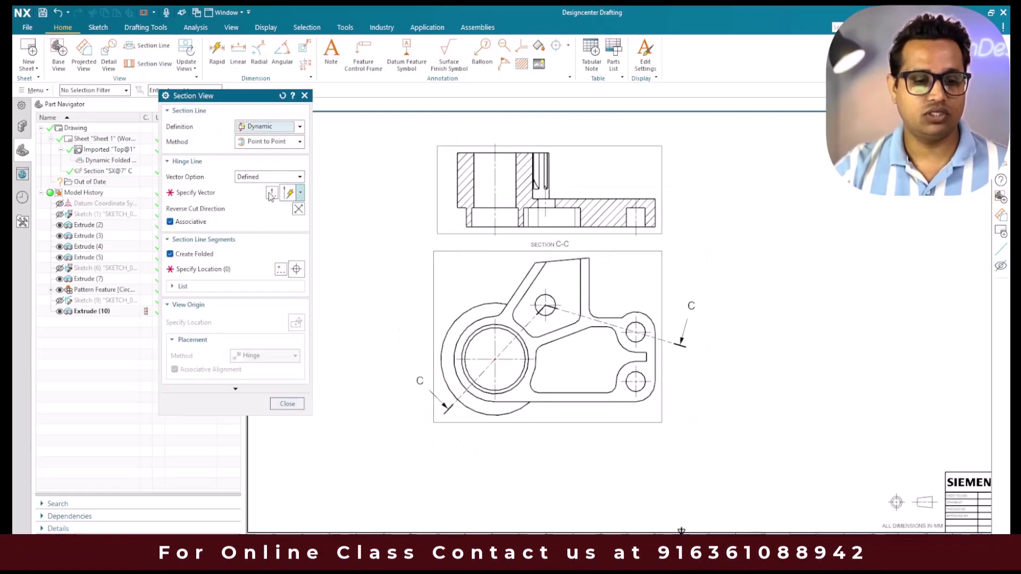
{"action": "left_click", "coordinate": [271, 194]}
{"action": "scroll", "coordinate": [442, 343], "scroll_direction": "up", "scroll_amount": 2}
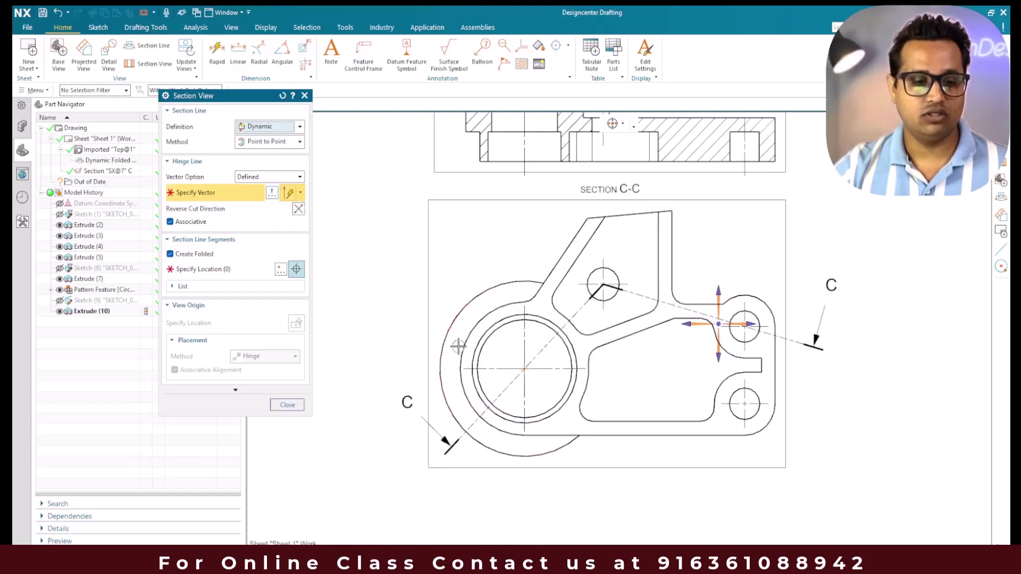
{"action": "left_click", "coordinate": [484, 344]}
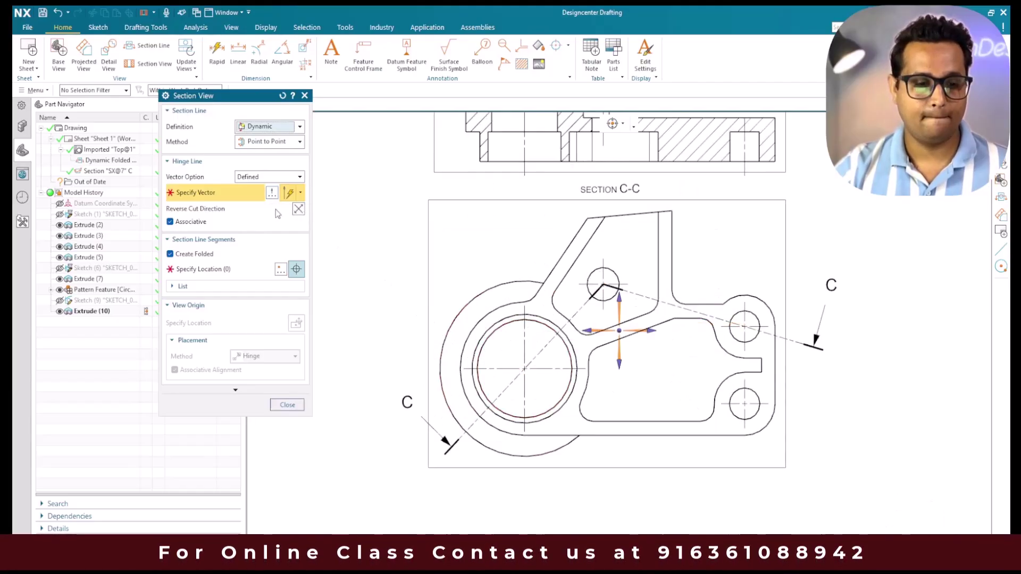
{"action": "left_click", "coordinate": [633, 330]}
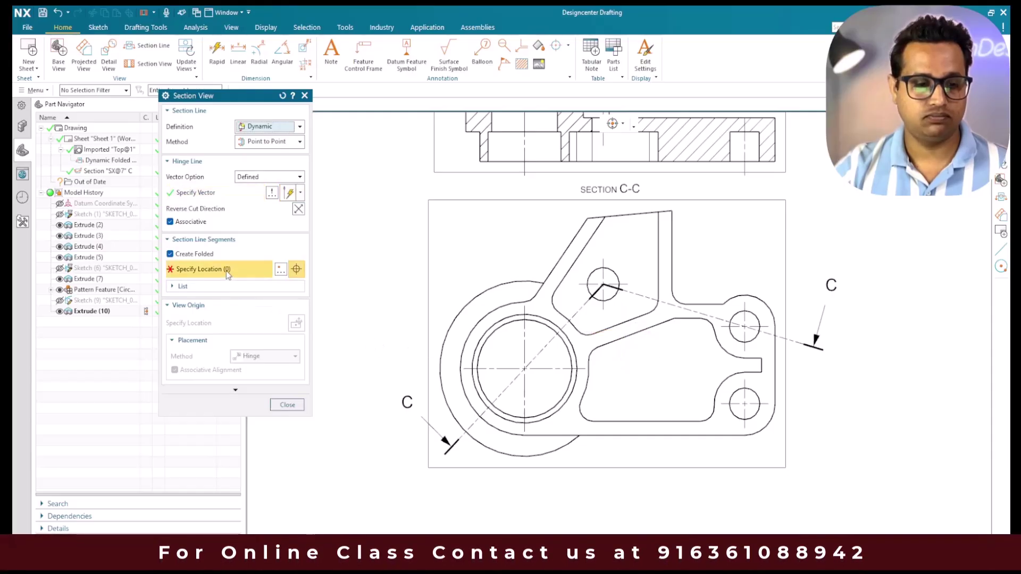
Run the section line through the large hole, small hole and right hole centres
{"action": "left_click", "coordinate": [481, 346]}
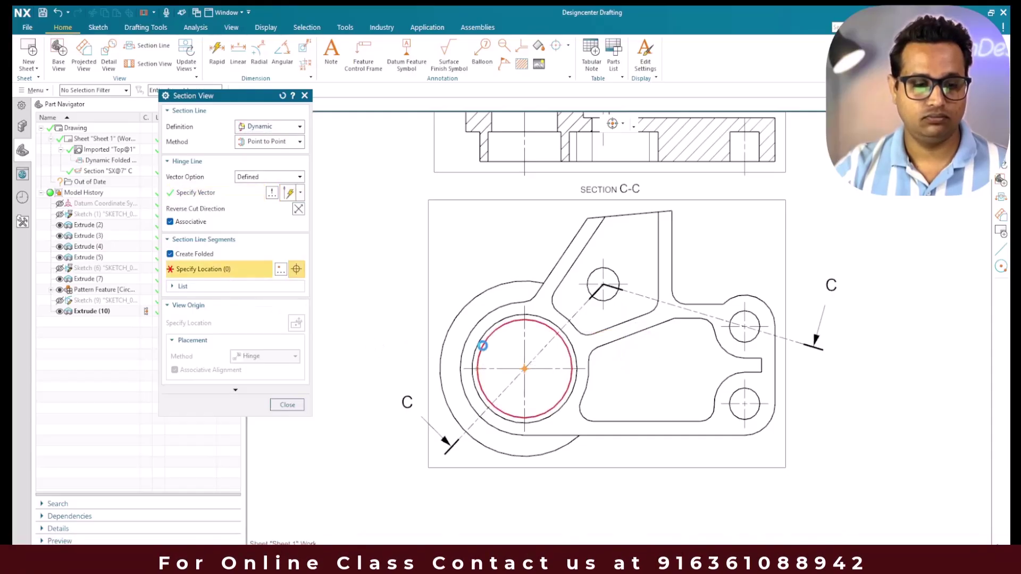
{"action": "left_click", "coordinate": [612, 275]}
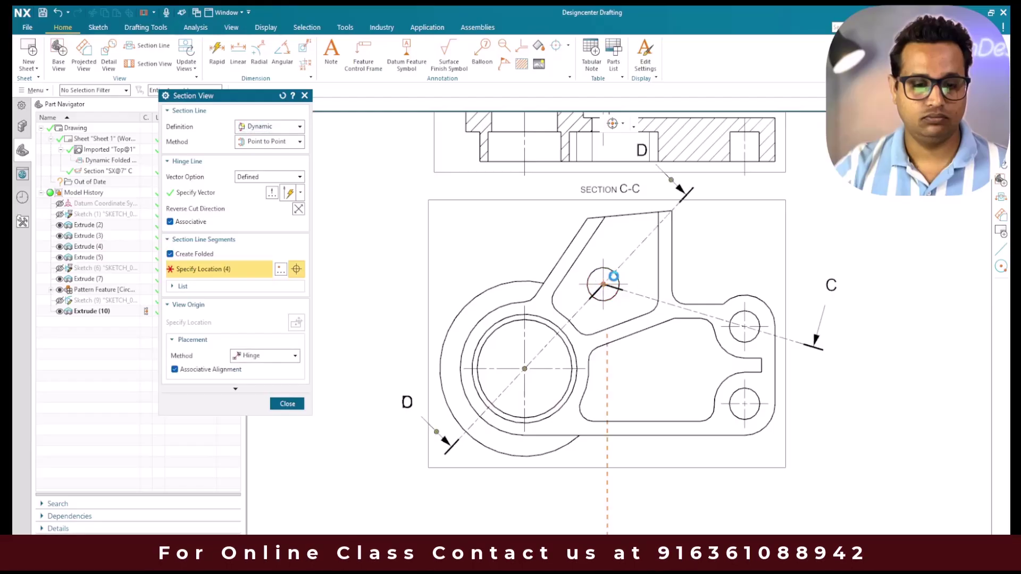
{"action": "left_click", "coordinate": [755, 319]}
{"action": "scroll", "coordinate": [755, 325], "scroll_direction": "down", "scroll_amount": 1}
{"action": "scroll", "coordinate": [389, 395], "scroll_direction": "up", "scroll_amount": 3}
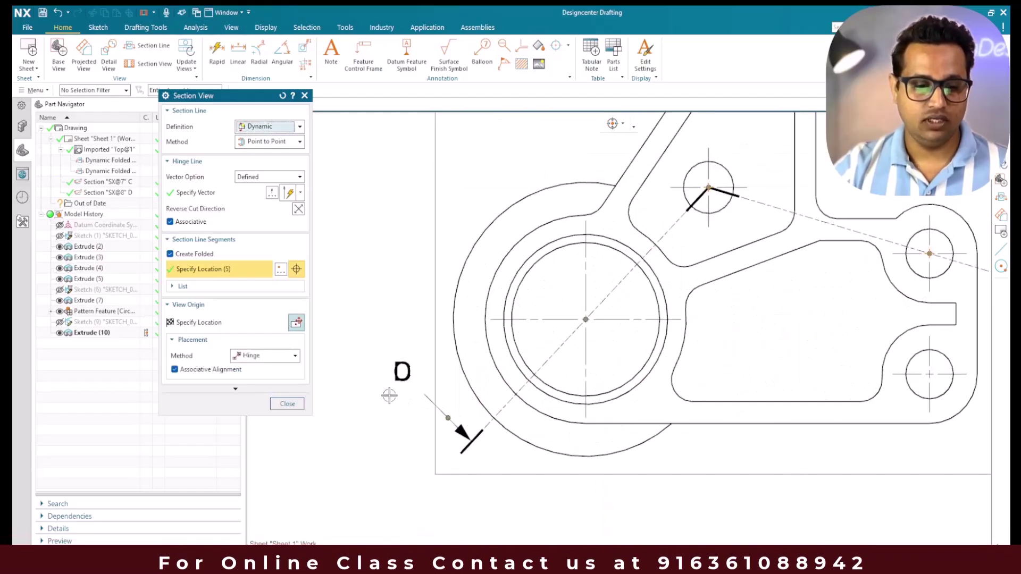
{"action": "scroll", "coordinate": [389, 395], "scroll_direction": "up", "scroll_amount": 3}
{"action": "scroll", "coordinate": [411, 376], "scroll_direction": "down", "scroll_amount": 5}
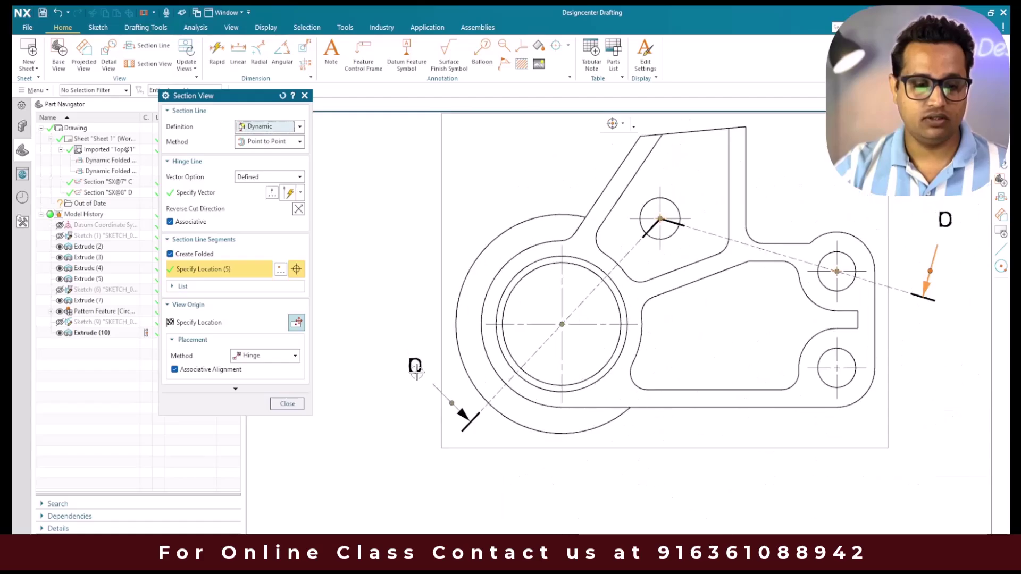
{"action": "scroll", "coordinate": [561, 346], "scroll_direction": "down", "scroll_amount": 2}
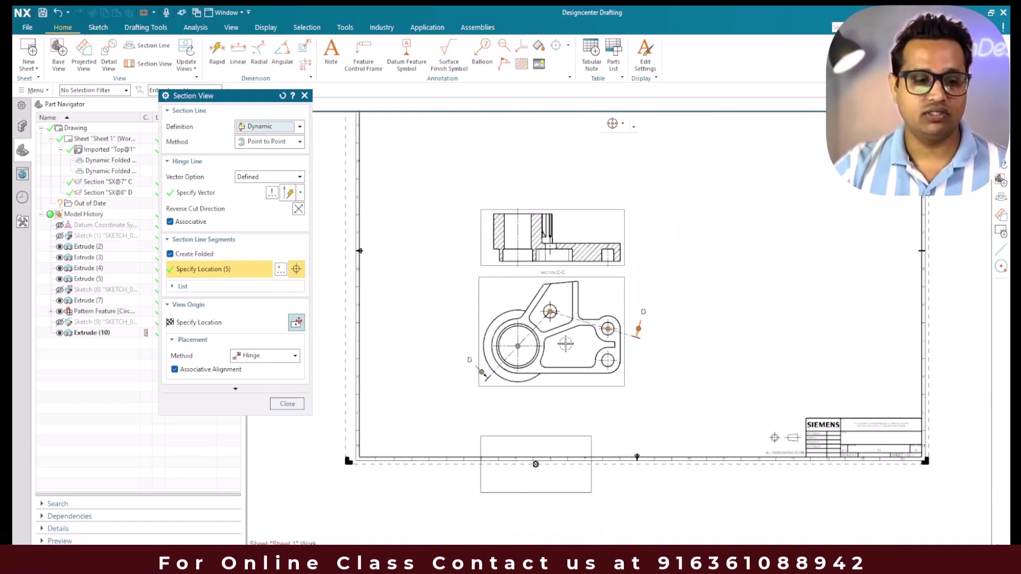
Make the section unfolded and place D-D at the top of the sheet, then close
{"action": "left_click", "coordinate": [193, 256]}
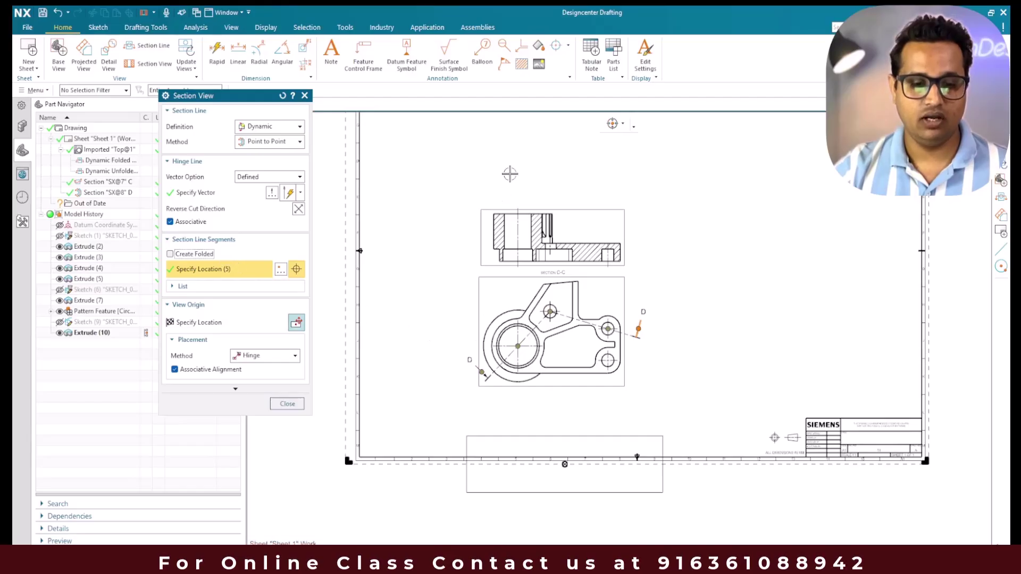
{"action": "left_click", "coordinate": [213, 323]}
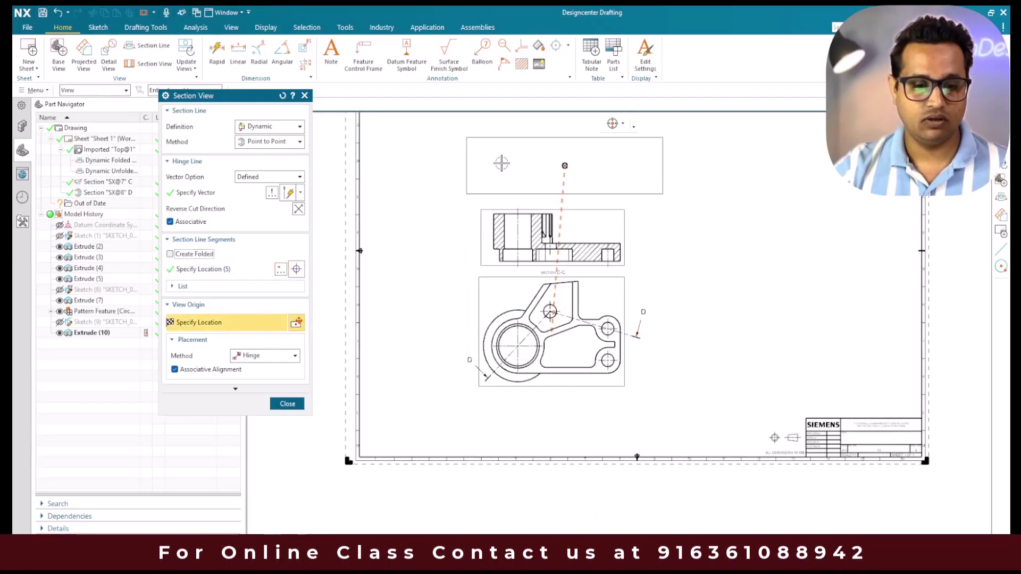
{"action": "left_click", "coordinate": [500, 150]}
{"action": "middle_click", "coordinate": [468, 212]}
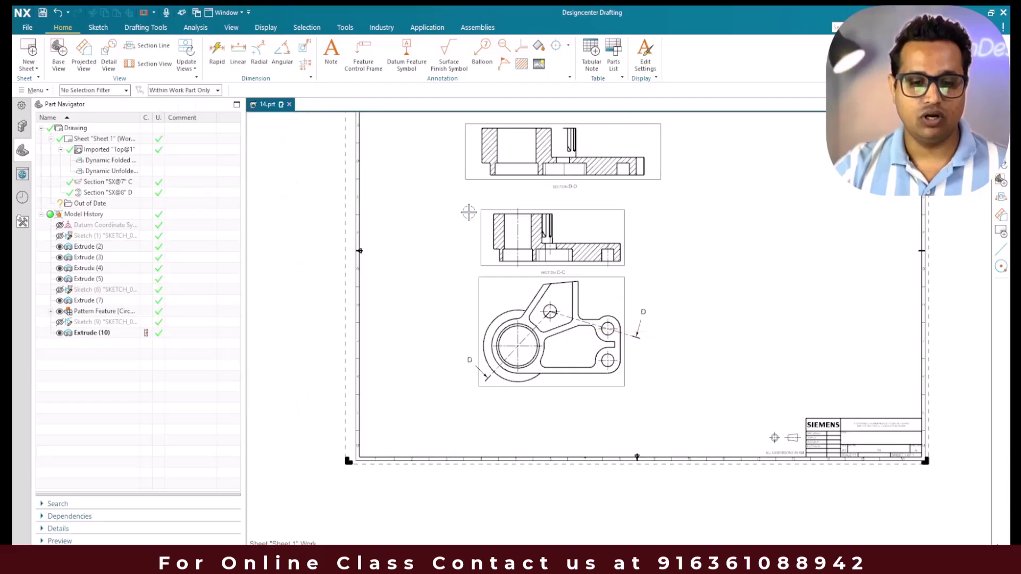
{"action": "scroll", "coordinate": [469, 212], "scroll_direction": "up", "scroll_amount": 2}
{"action": "scroll", "coordinate": [483, 268], "scroll_direction": "up", "scroll_amount": 1}
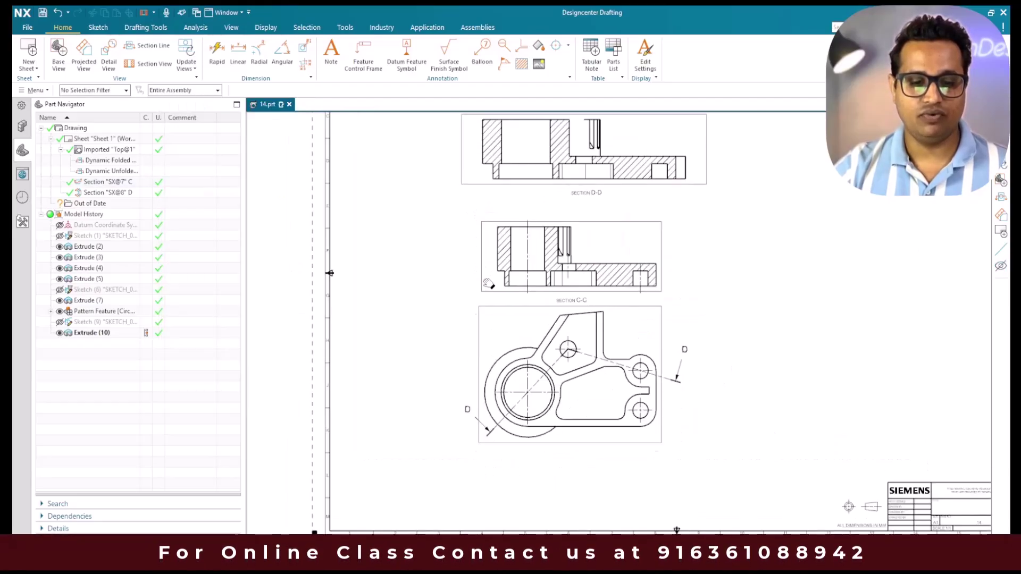